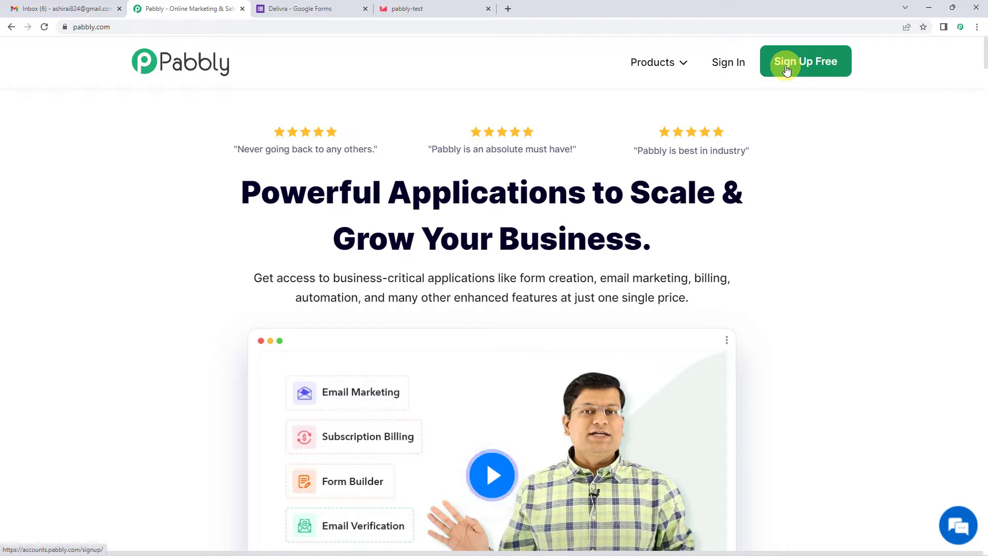
- Sign in, open Pabbly Connect, and create a workflow named 'Google Forms To Delivra'
click(727, 71)
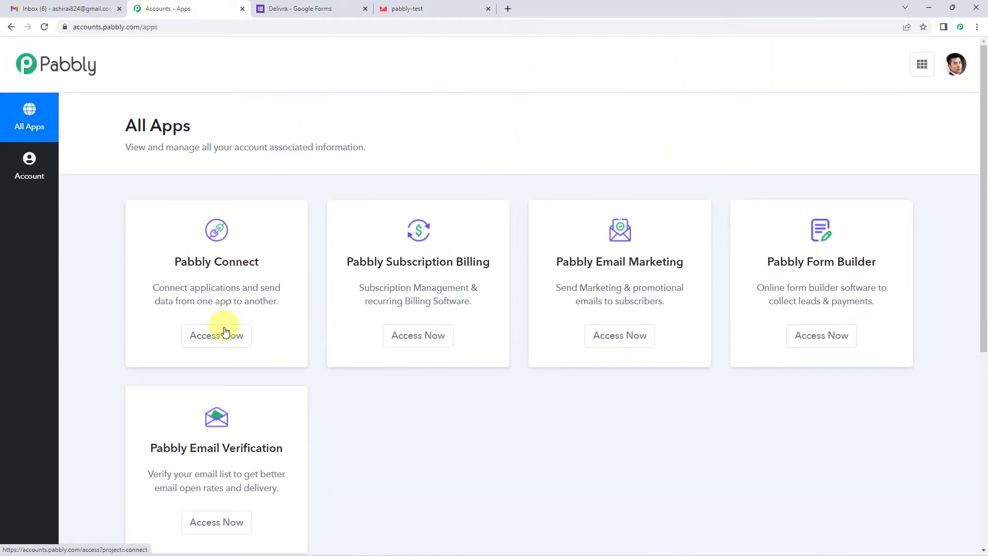
click(225, 337)
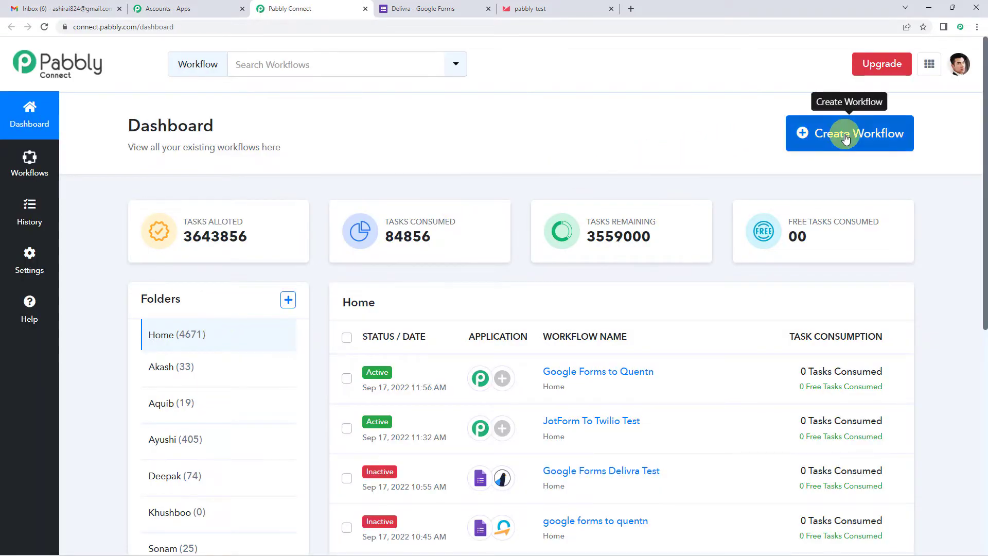
click(847, 137)
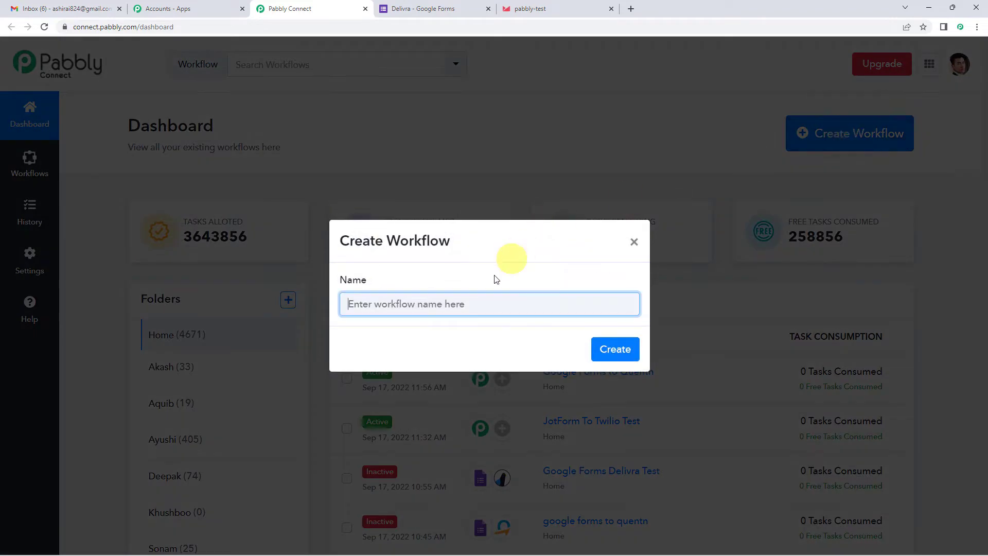
text(Google Forms To Delivra)
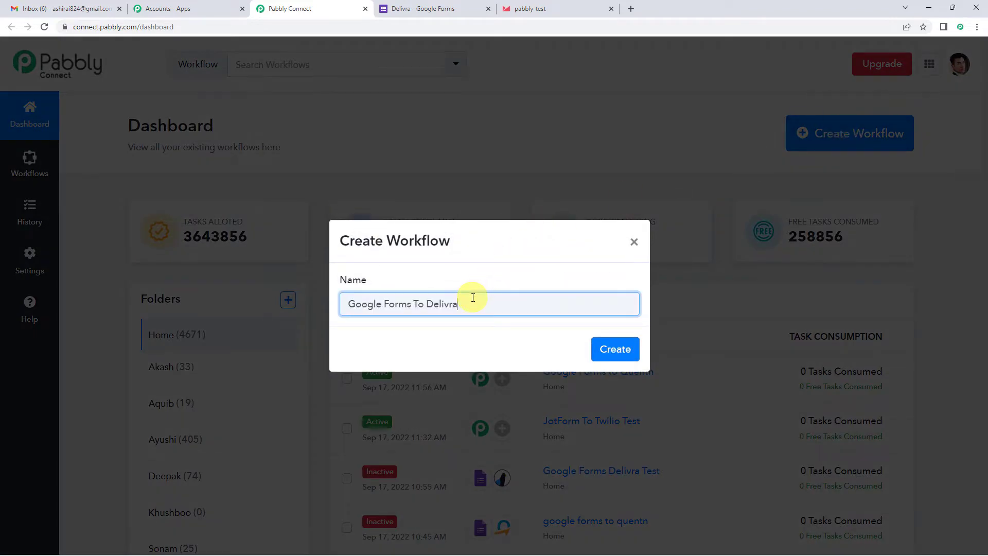
click(605, 357)
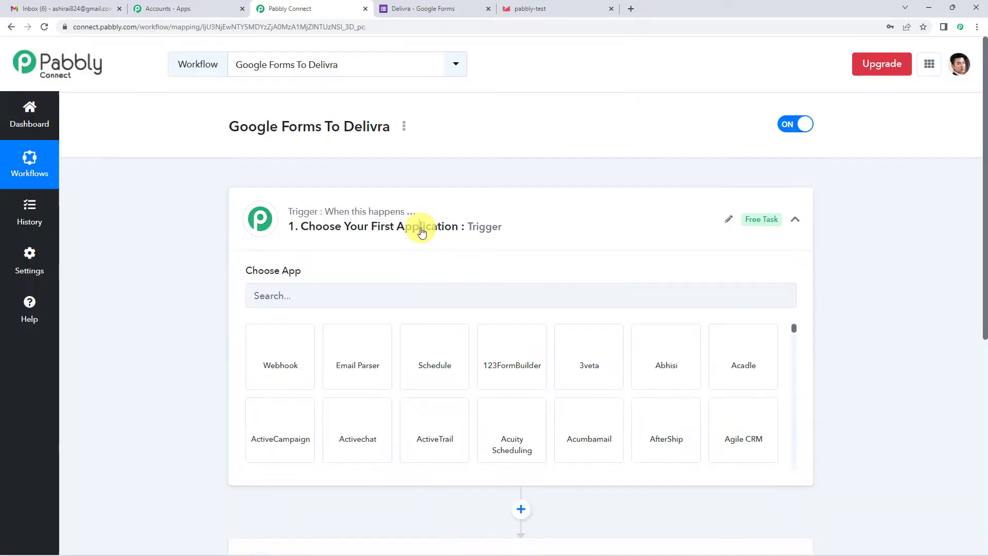
click(420, 229)
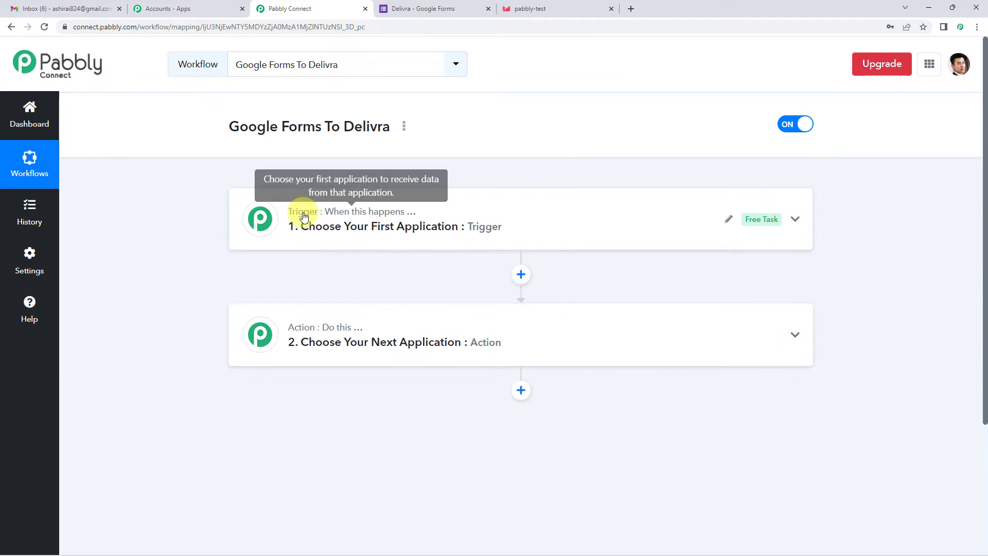
mouse_move(354, 330)
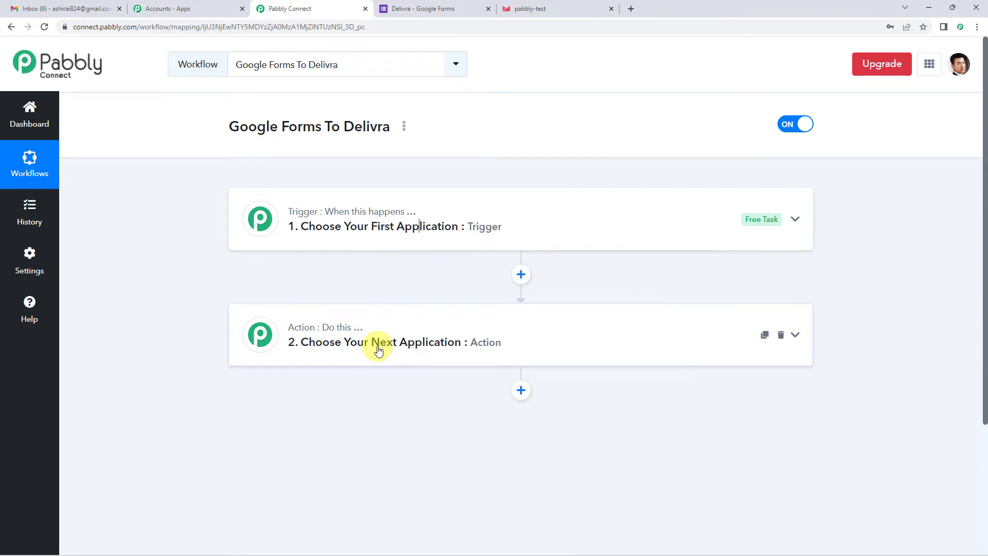
- Set the trigger app to Google Forms with the New Response Received event
click(384, 238)
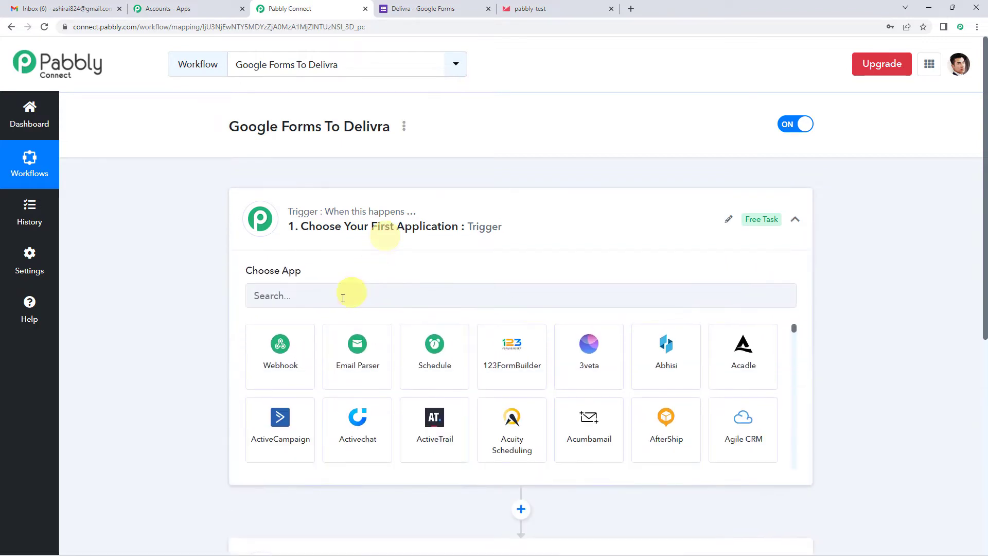
click(343, 298)
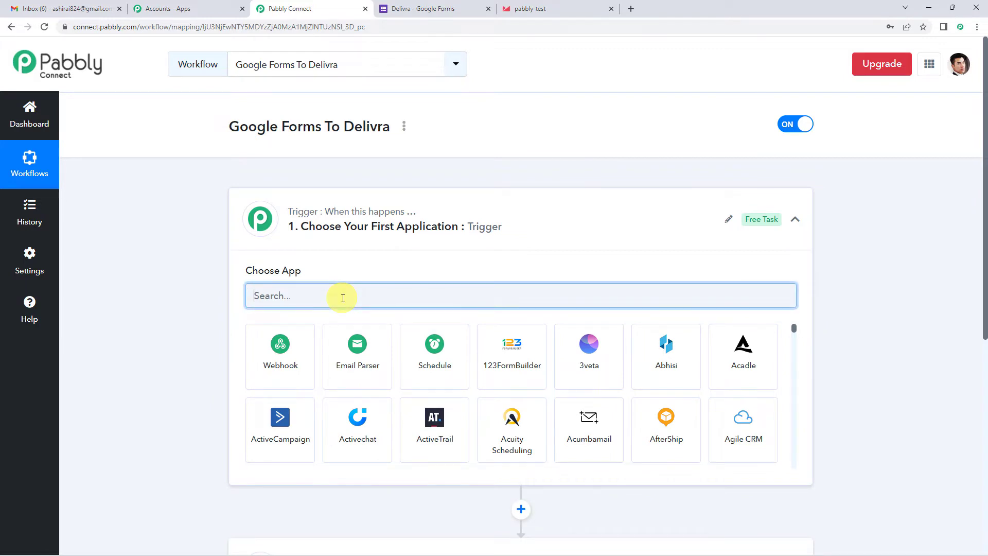
text(goog)
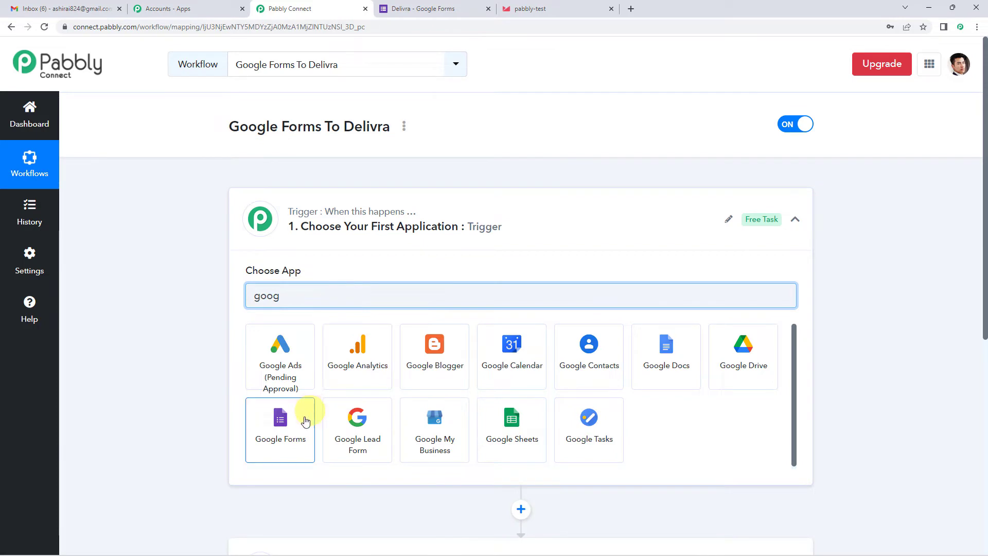
click(288, 435)
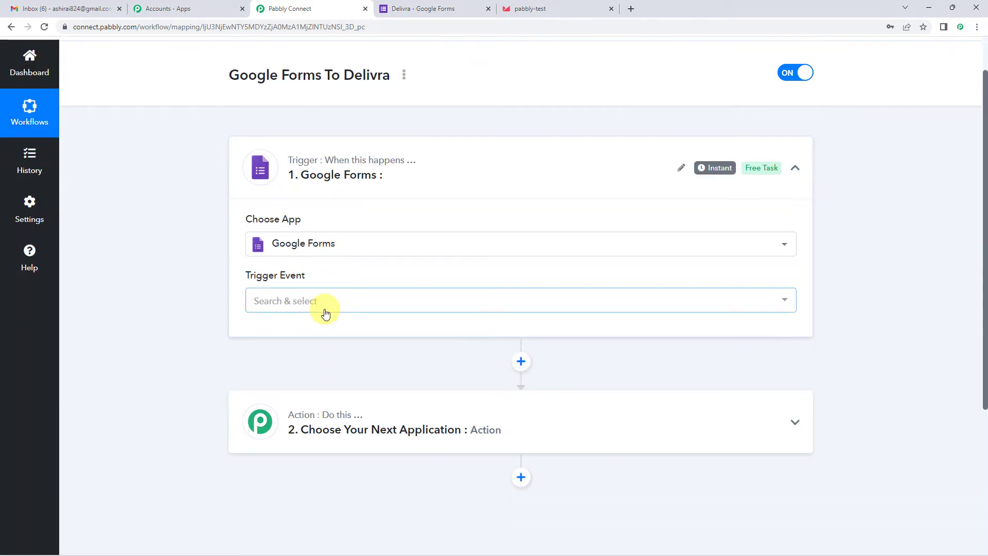
click(324, 303)
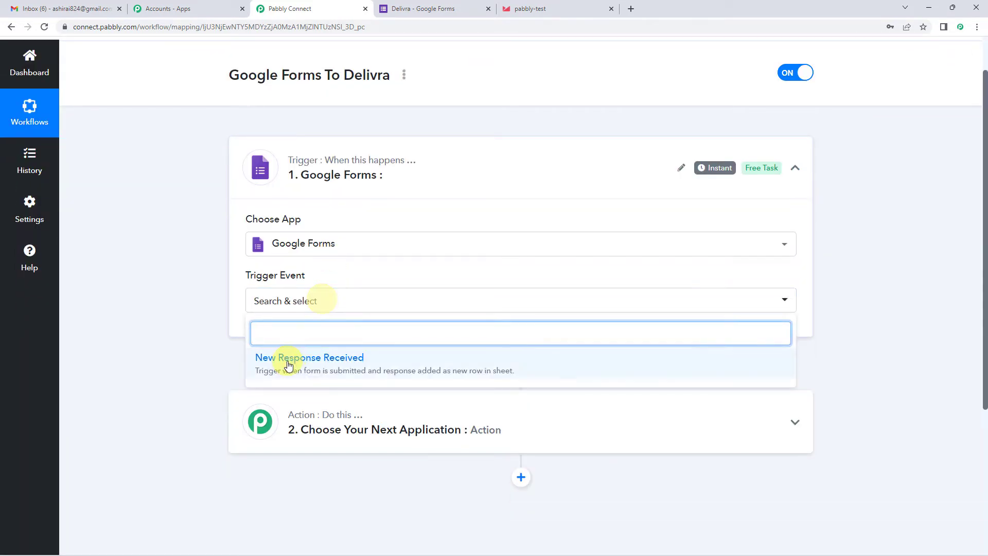
click(331, 361)
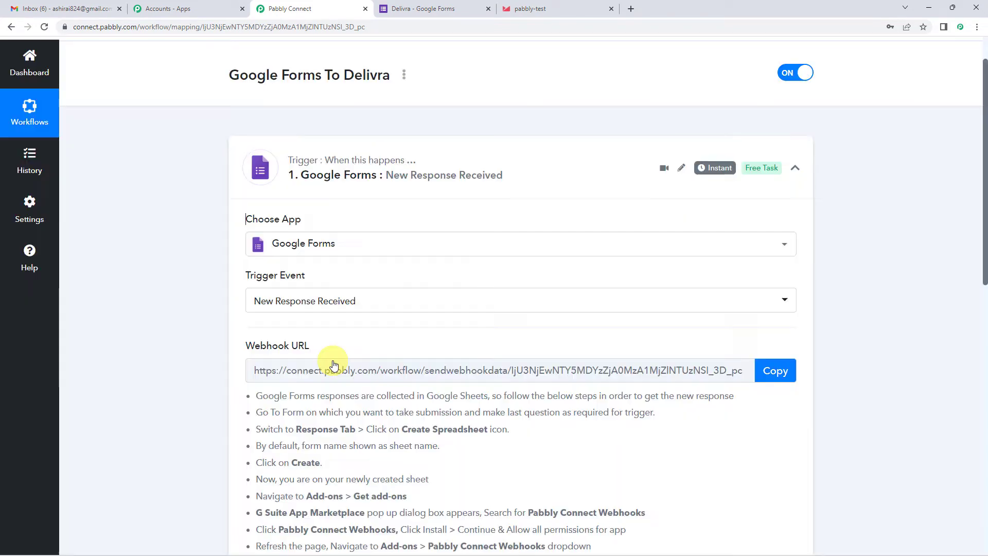
scroll(335, 326, down, 1)
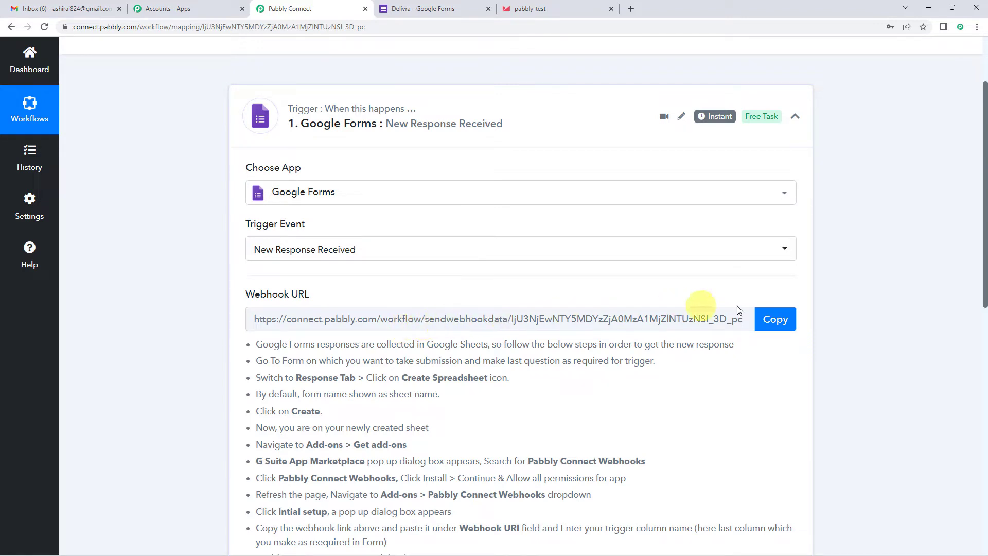
- Copy the trigger's webhook URL
click(772, 320)
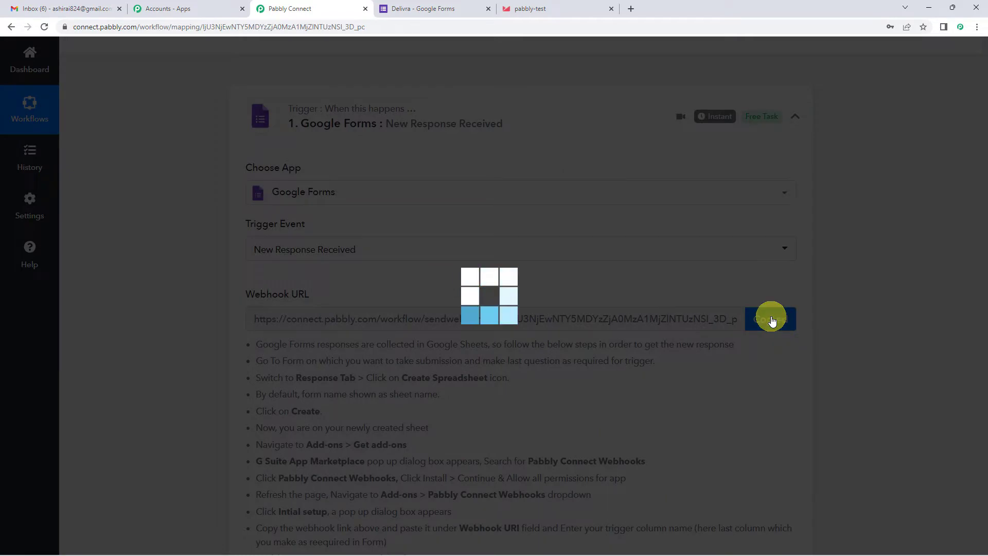
scroll(432, 340, down, 1)
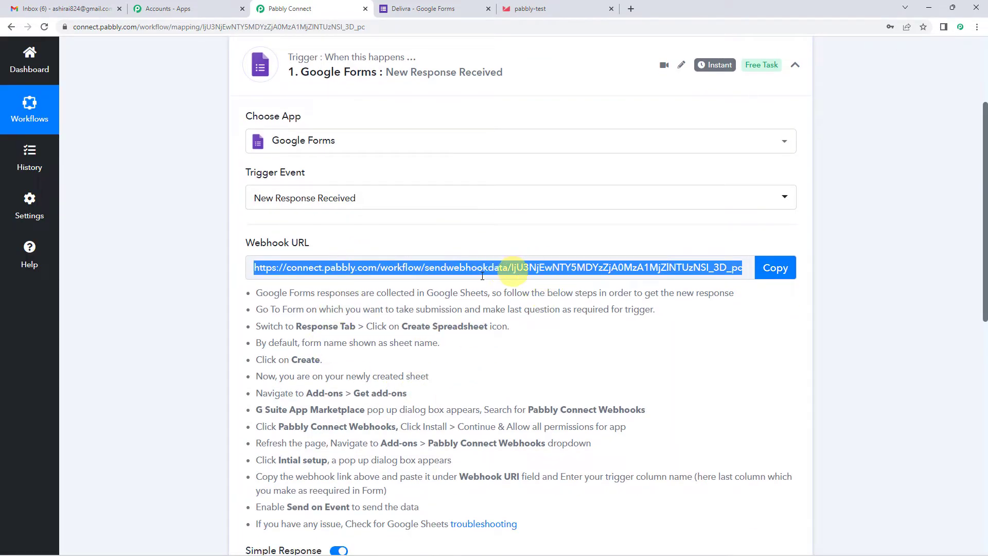
scroll(465, 347, up, 1)
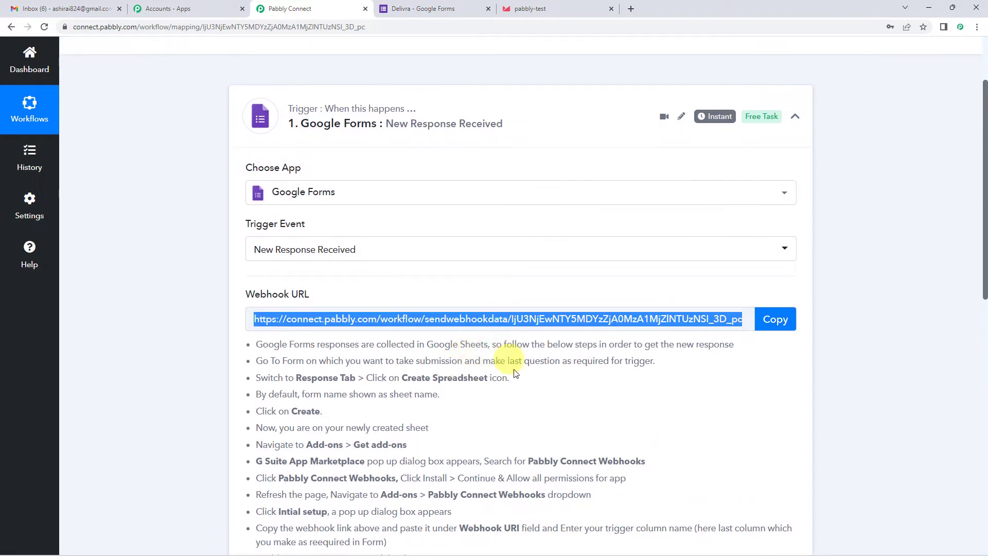
- Switch to the Delivra contact form and look over its questions
click(437, 8)
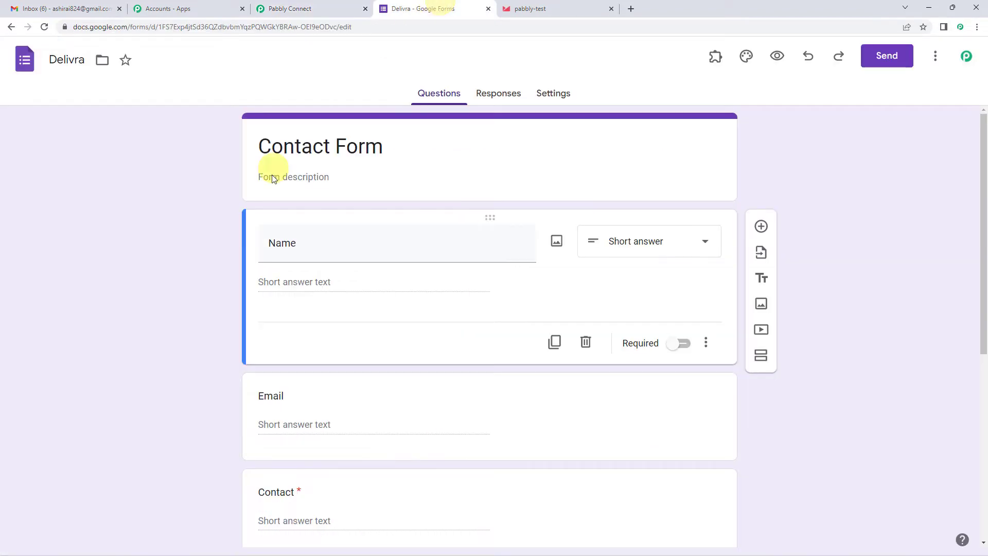
scroll(385, 168, down, 1)
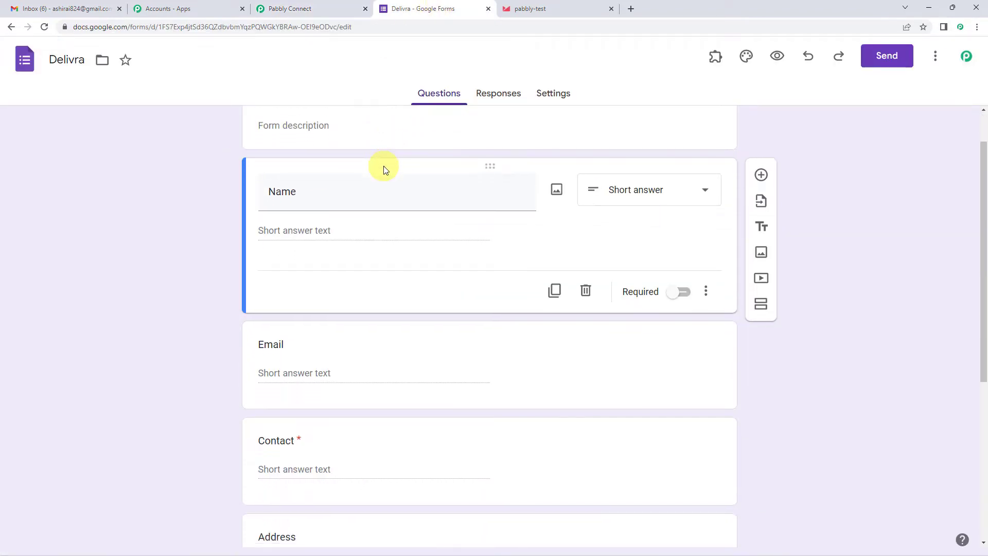
scroll(293, 267, up, 1)
scroll(319, 234, down, 2)
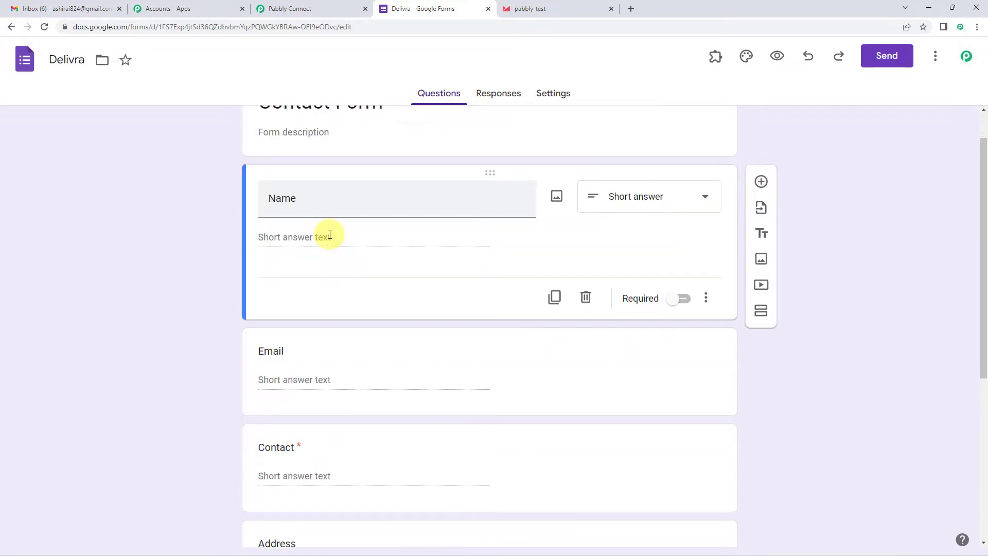
scroll(277, 307, down, 4)
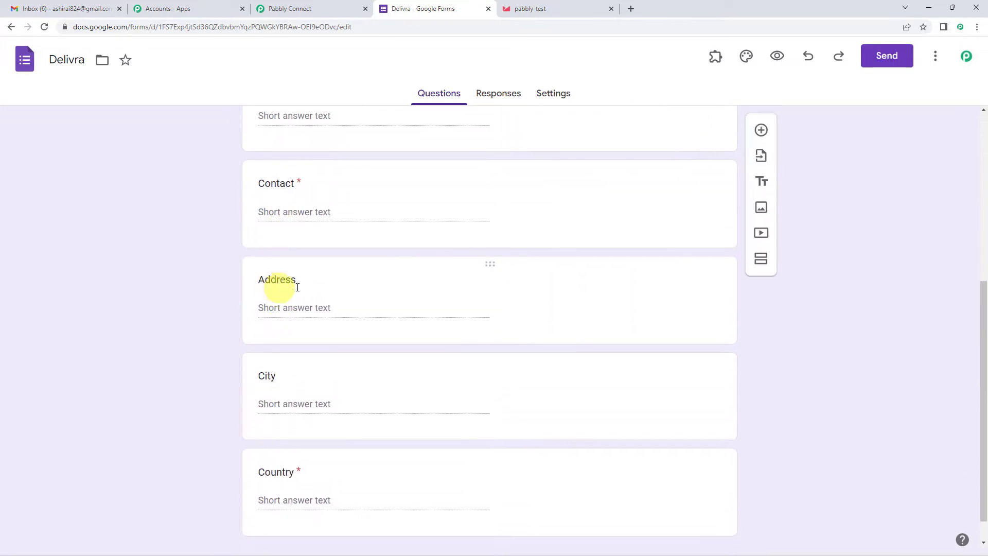
scroll(359, 418, up, 4)
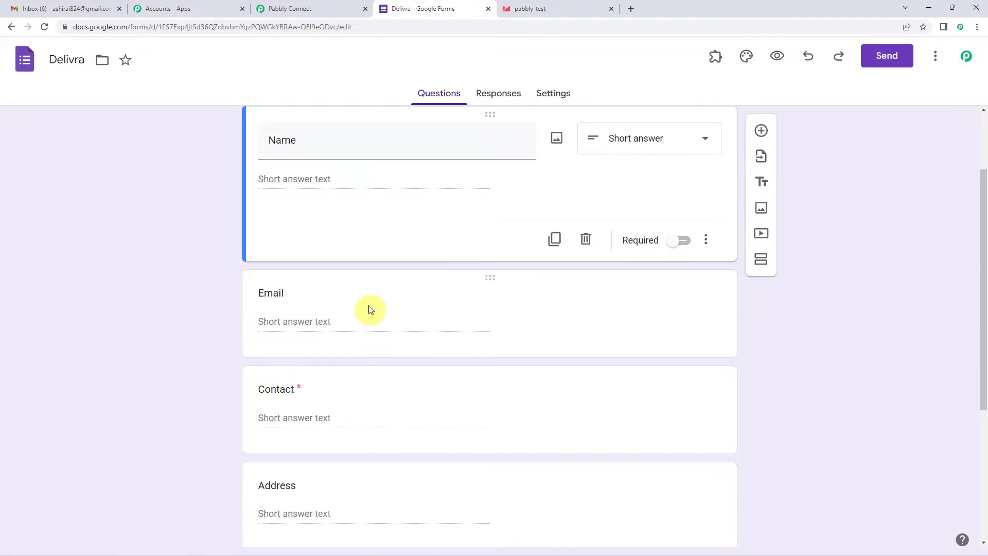
scroll(360, 270, down, 5)
click(394, 325)
scroll(419, 307, up, 4)
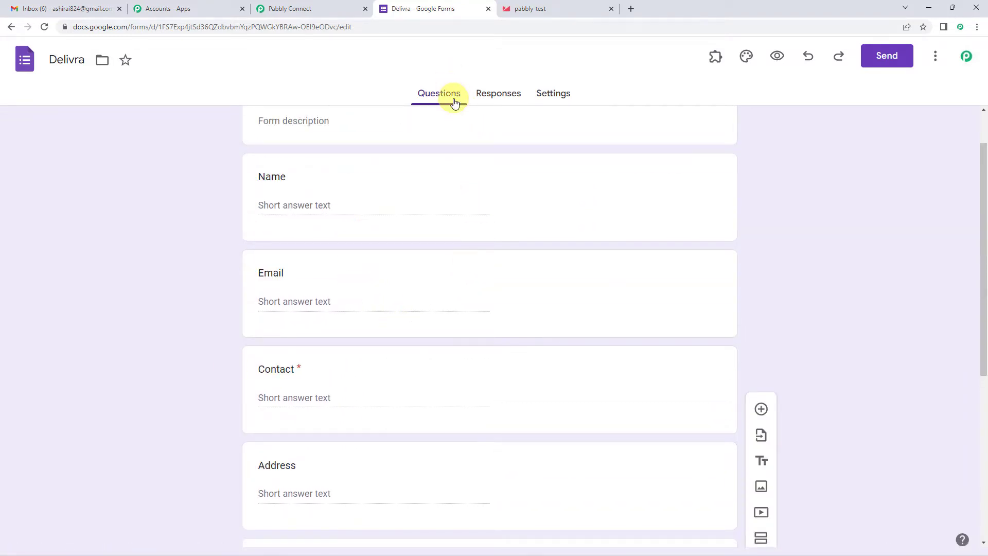
- Link the form's responses to a new spreadsheet, Delivra (Responses), and open it
click(499, 95)
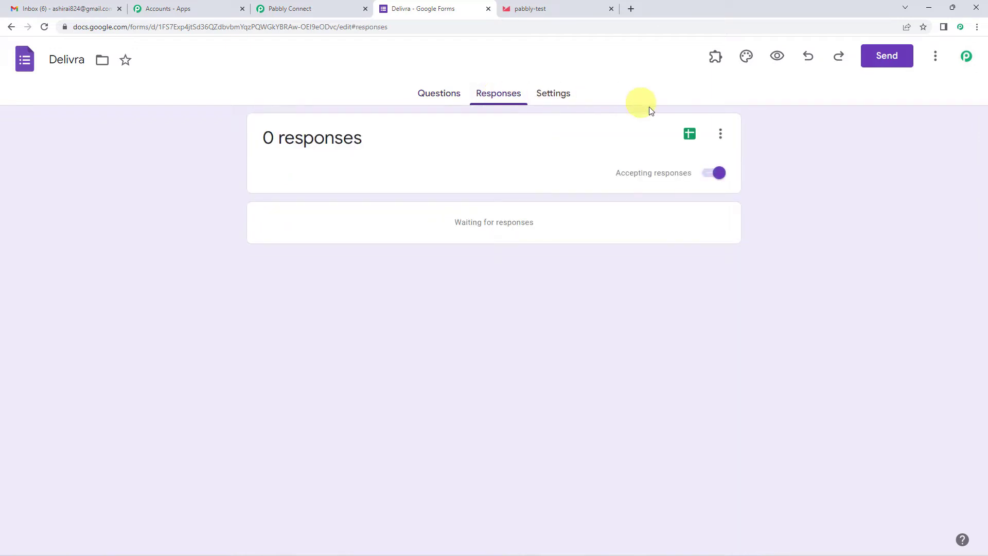
click(691, 136)
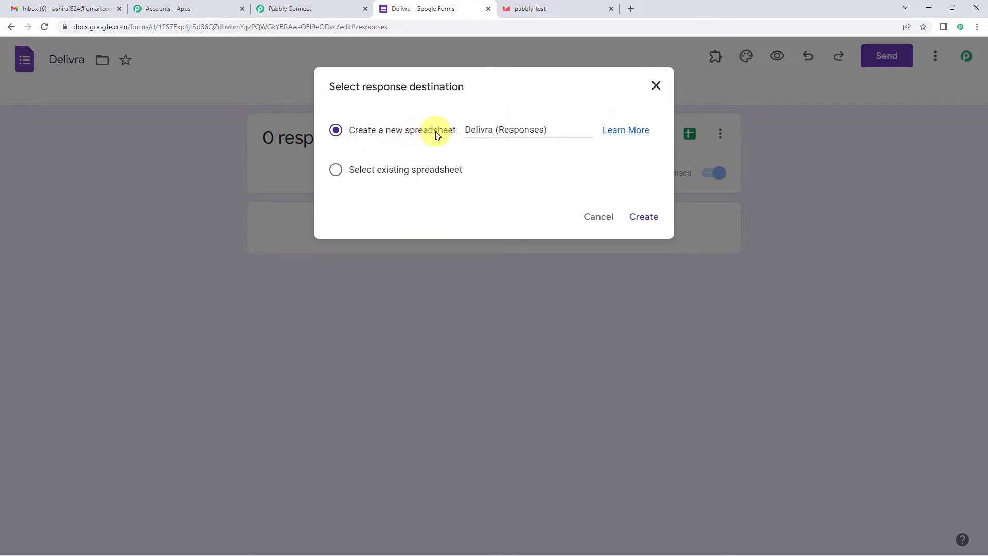
click(643, 218)
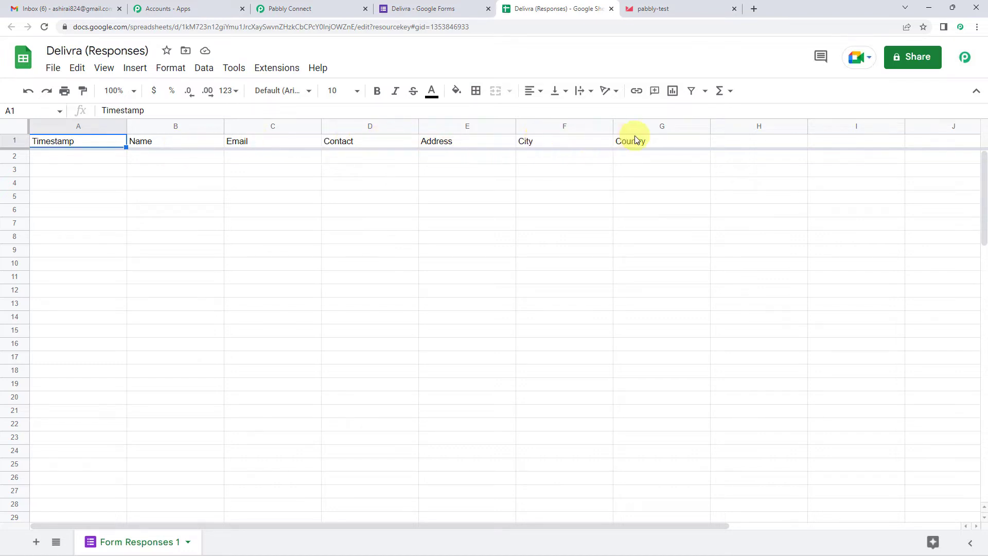
click(432, 8)
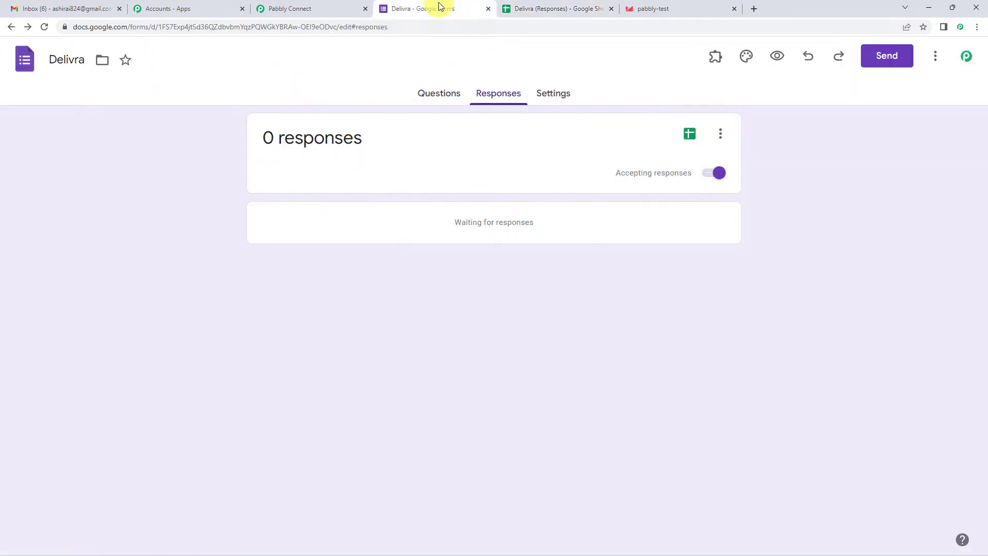
click(449, 98)
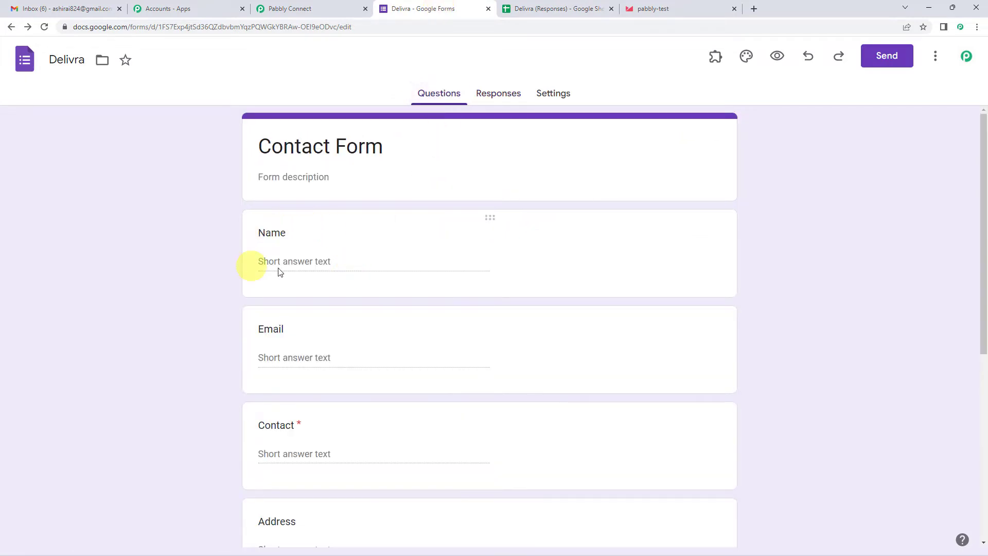
click(535, 5)
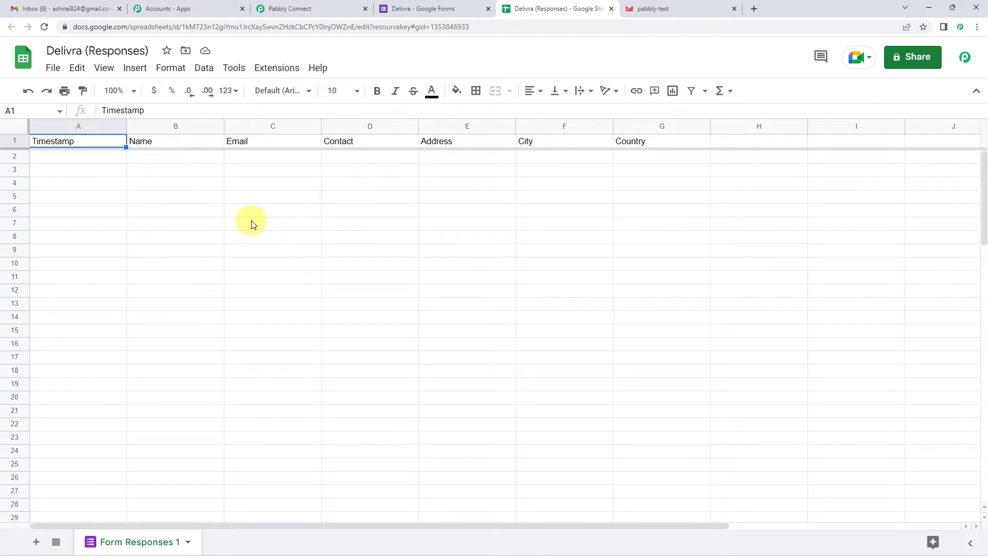
- In Pabbly Connect Webhooks Initial Setup, paste the freshly copied workflow webhook URL
click(268, 72)
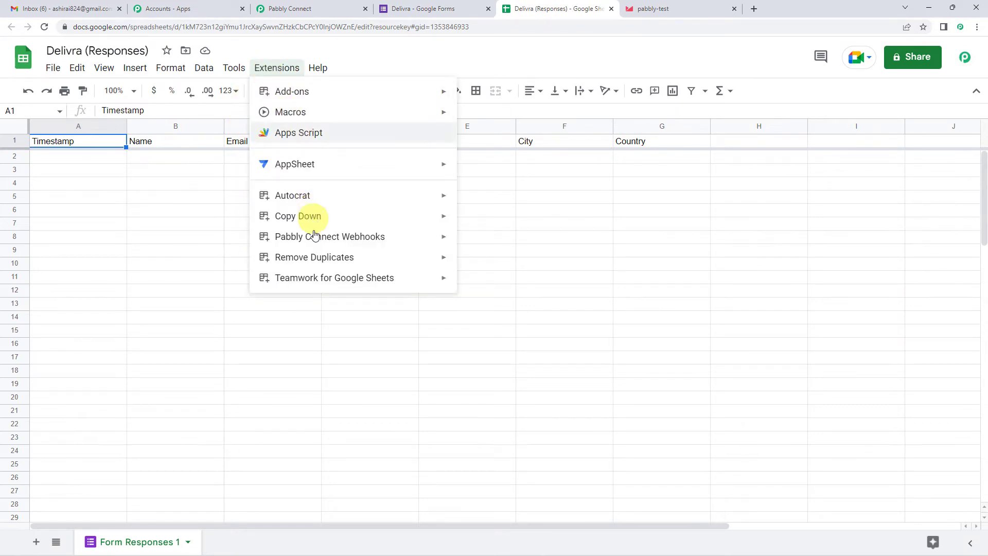
mouse_move(315, 241)
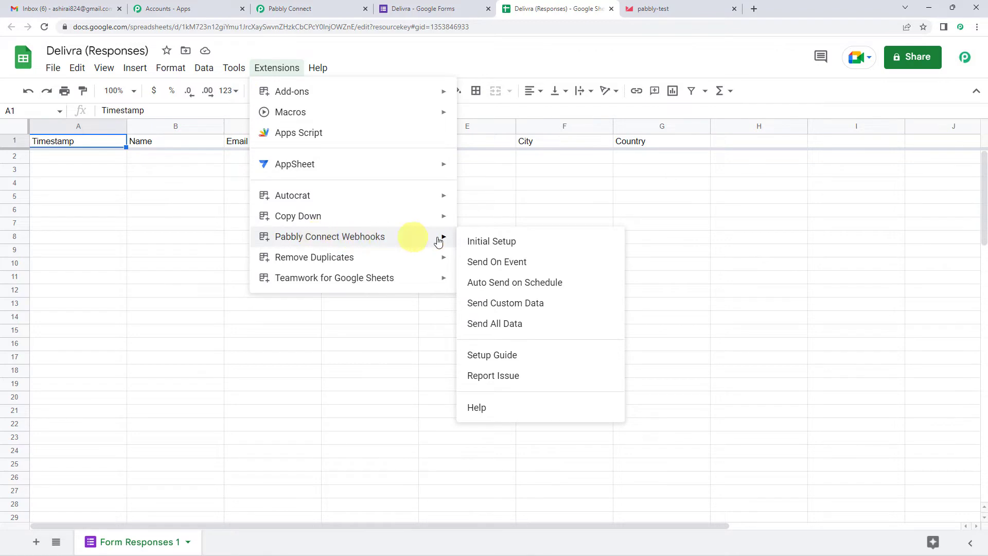
click(471, 246)
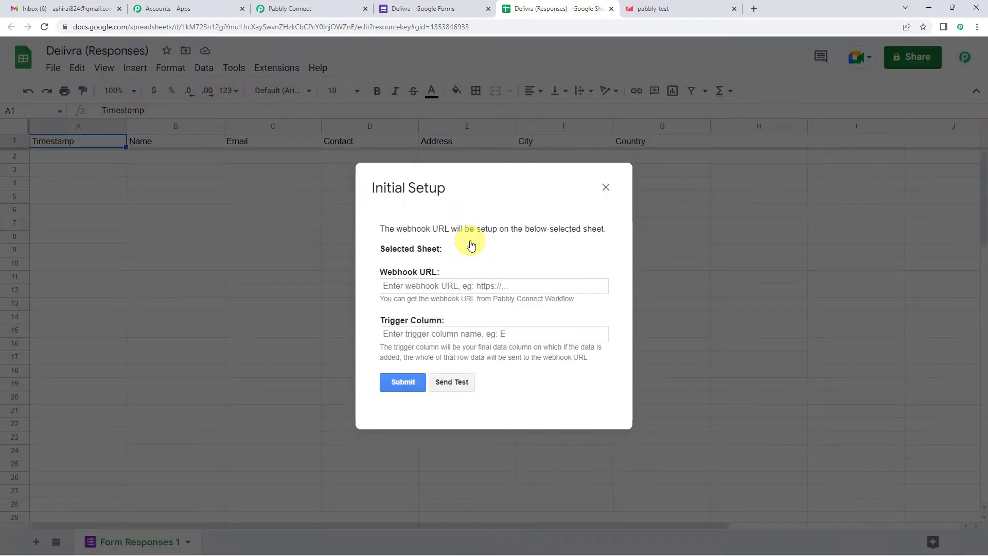
click(432, 289)
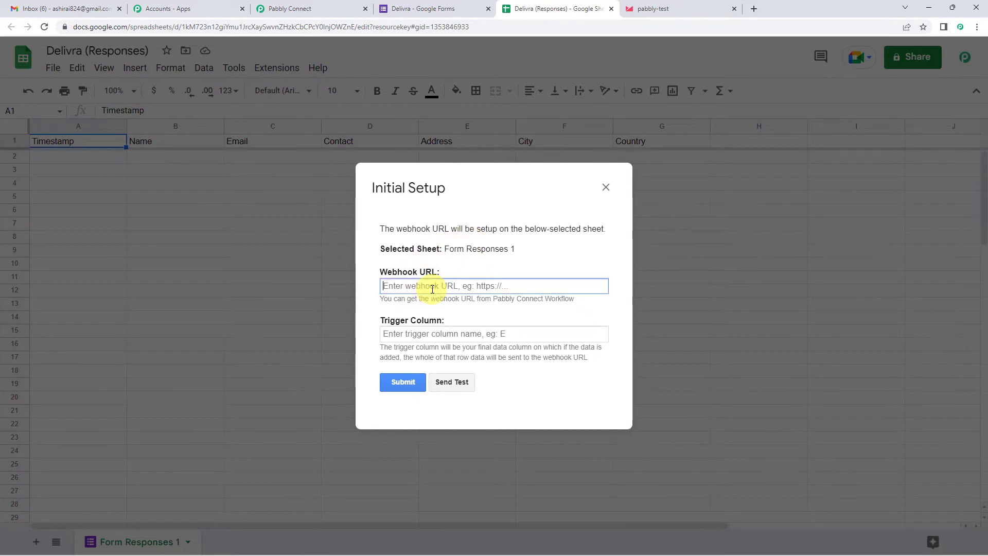
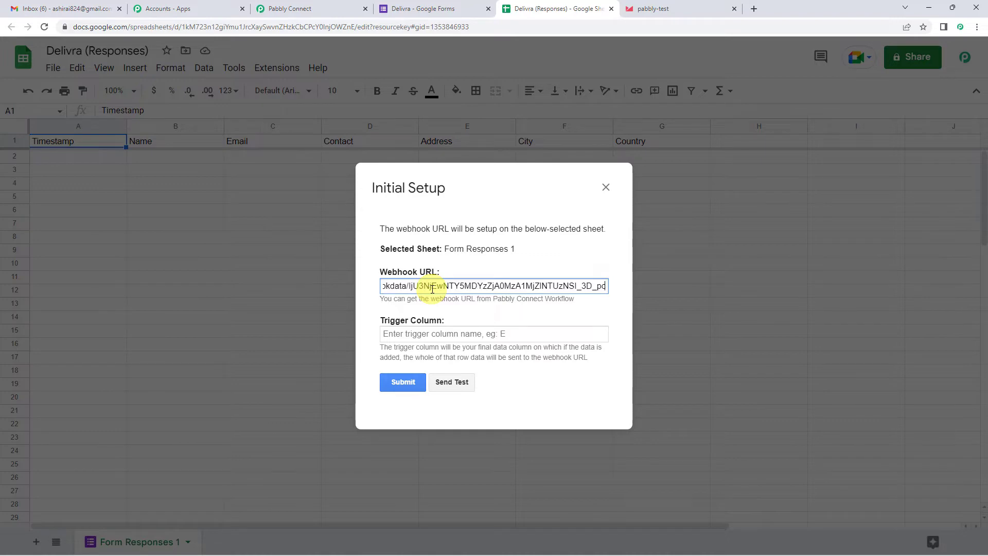
click(289, 8)
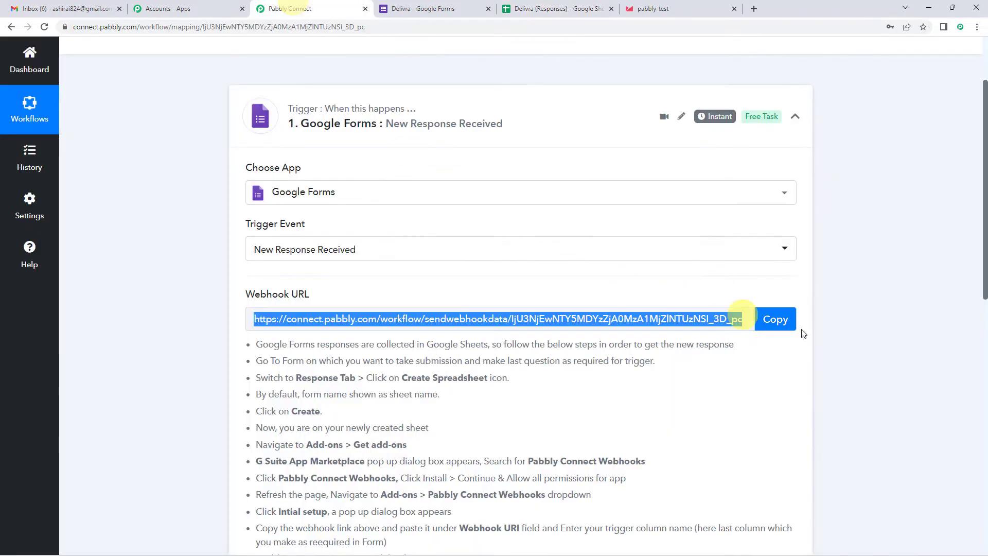
click(777, 319)
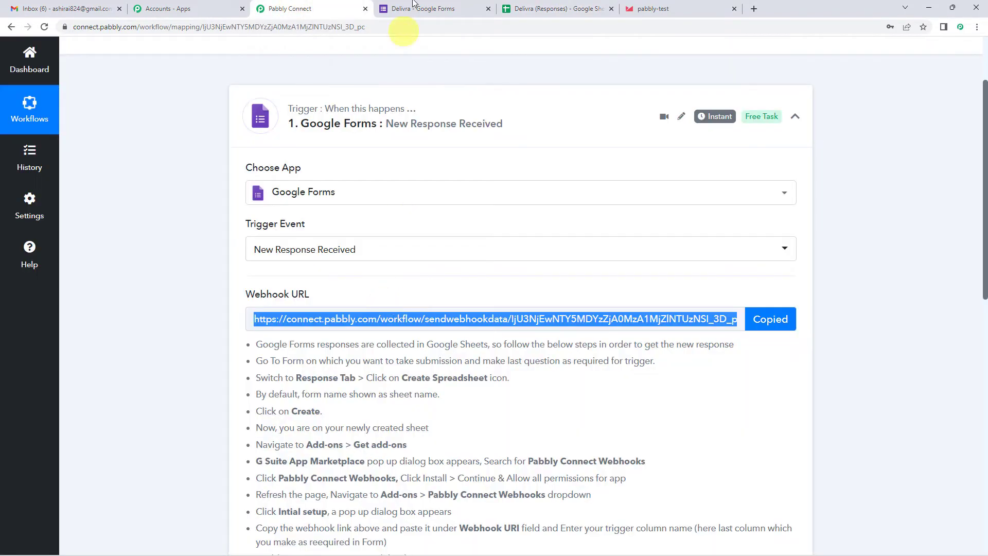
click(561, 8)
triple_click(437, 289)
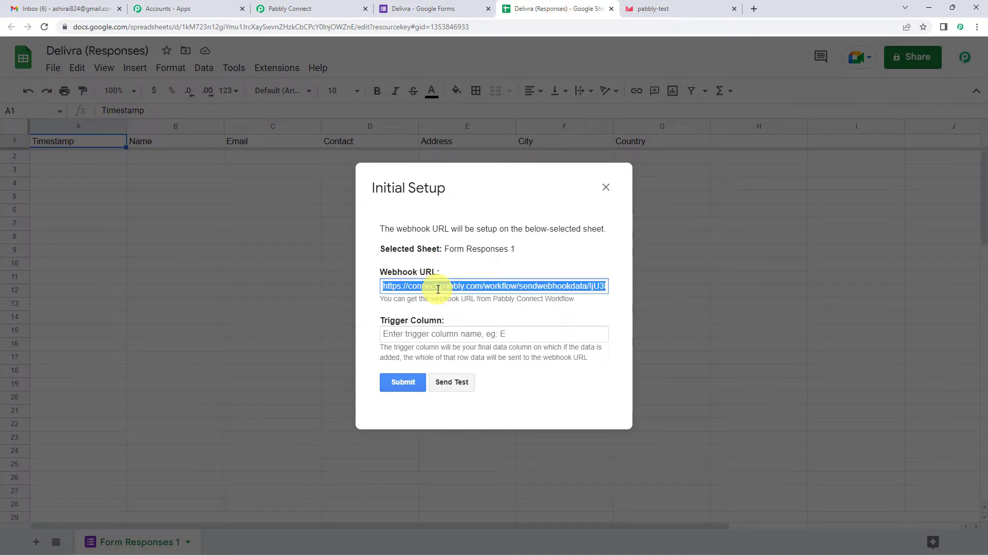
key(ctrl+v)
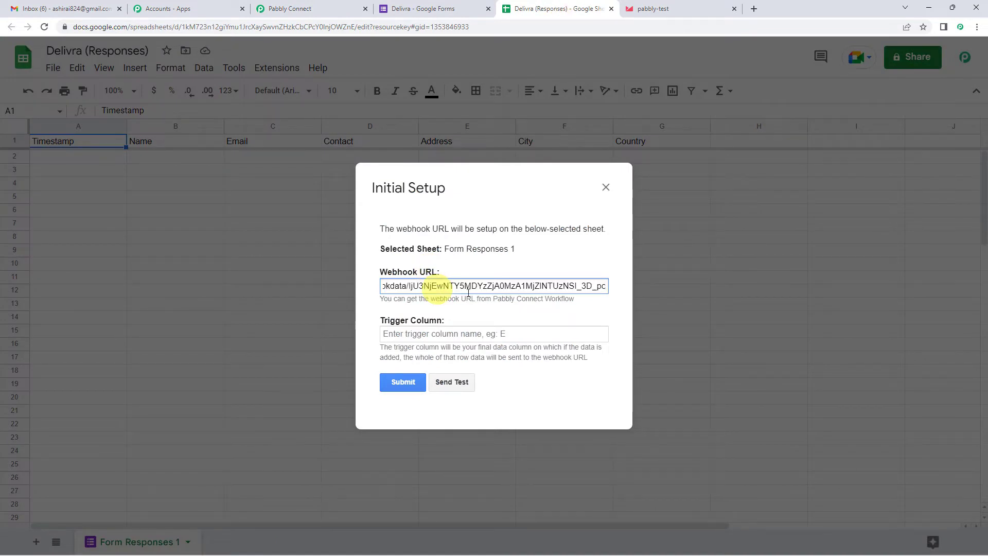
drag(483, 289, 608, 287)
- Set the trigger column to G, submit the setup, and close the dialog
click(441, 335)
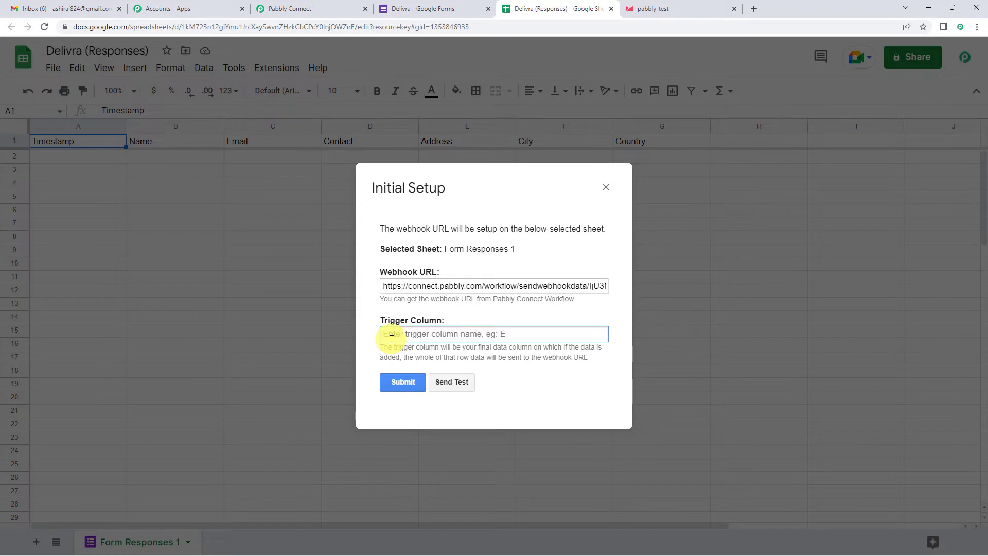
text(G)
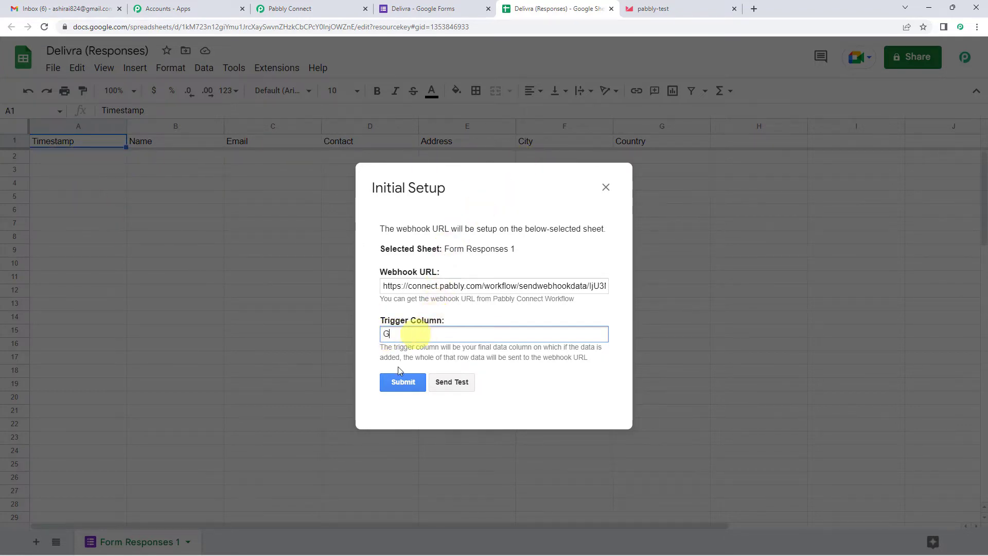
click(398, 381)
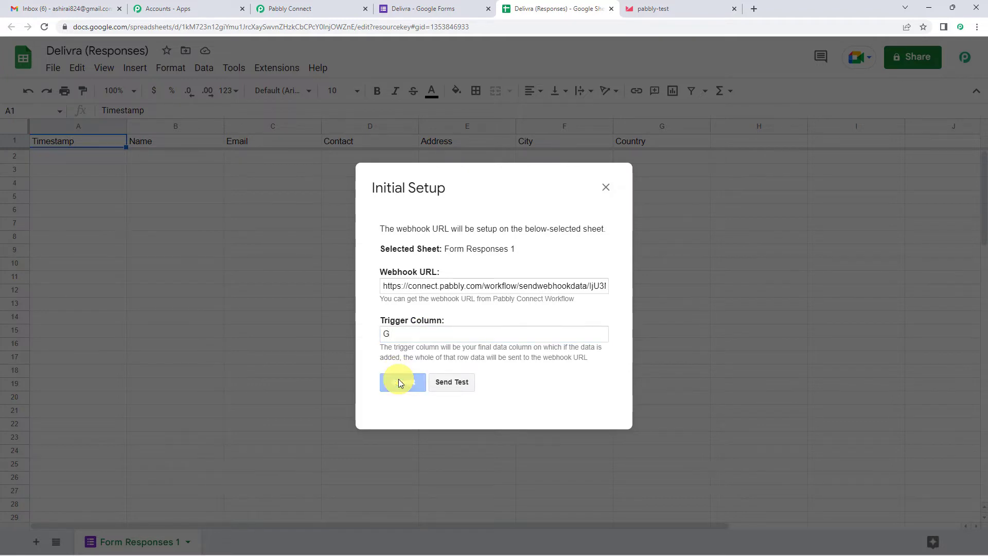
scroll(432, 325, down, 1)
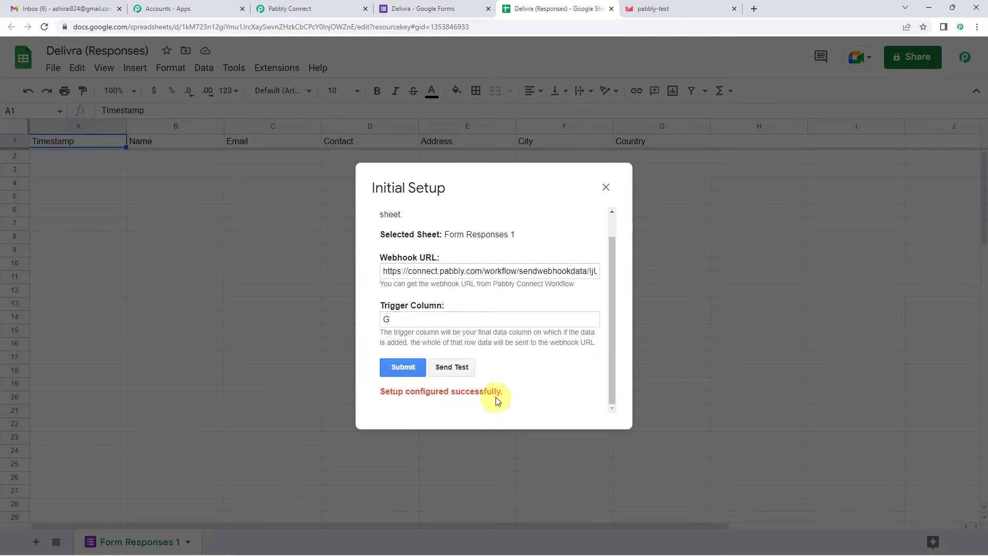
click(605, 189)
- Enable Pabbly Connect Webhooks' Send On Event for new rows
click(272, 69)
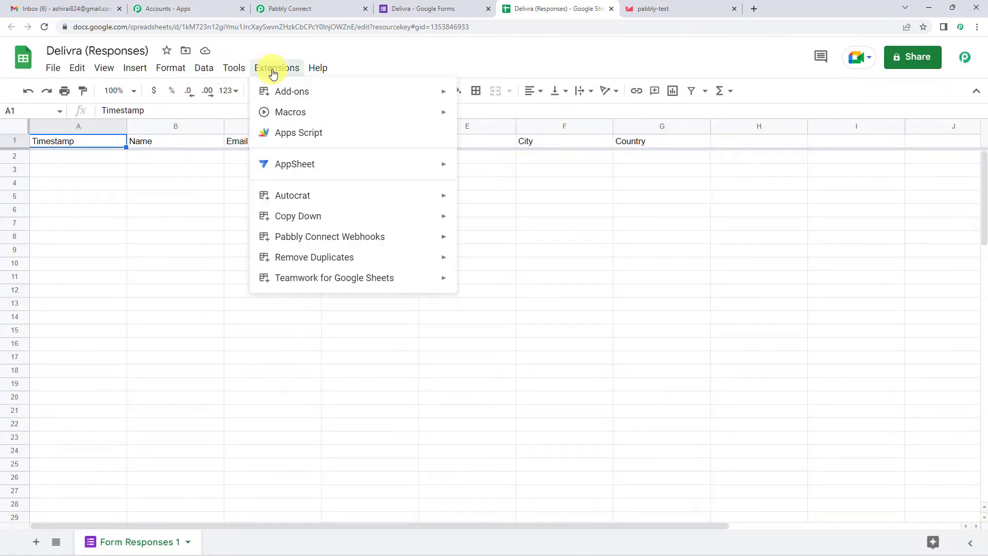
mouse_move(318, 236)
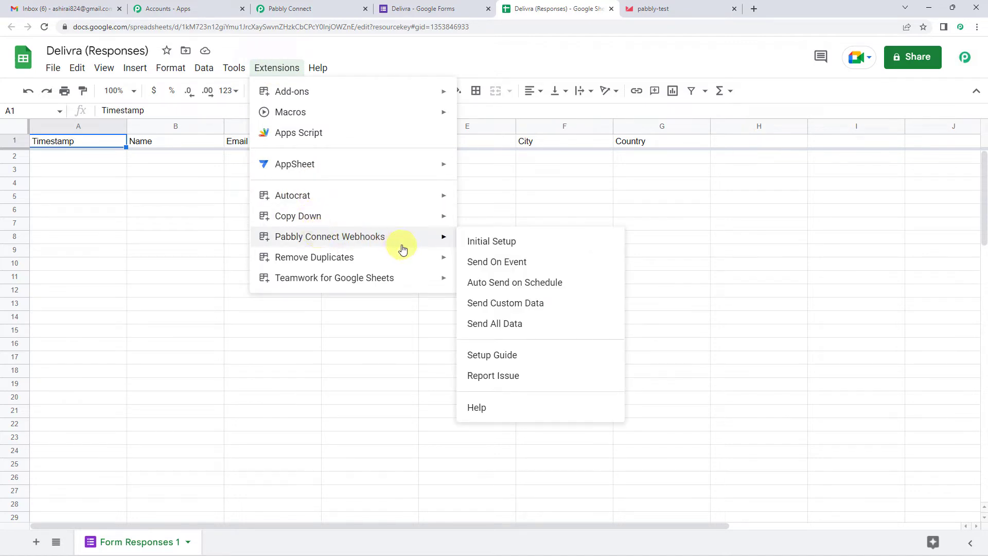
click(475, 264)
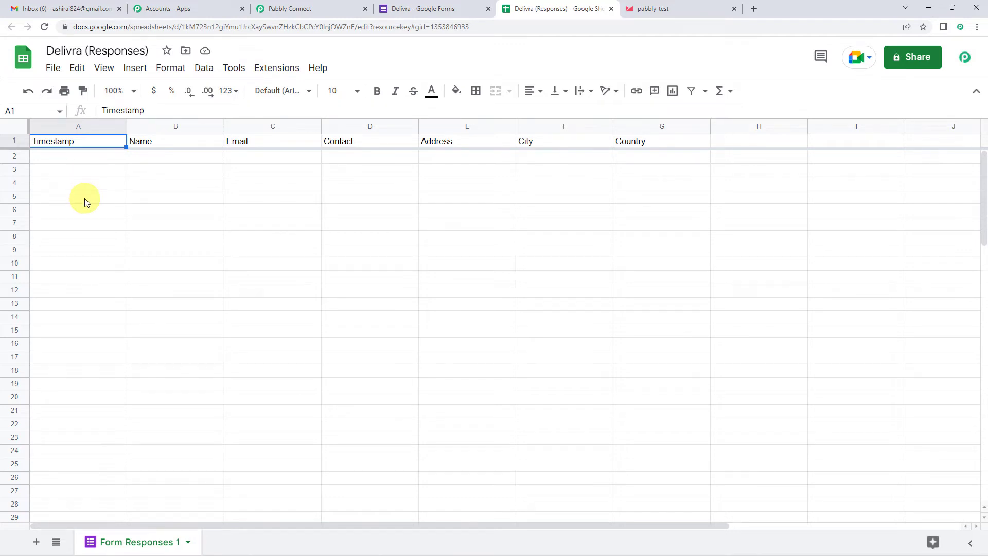
- Return to Pabbly Connect and view the trigger showing Waiting For Webhook Response
click(282, 8)
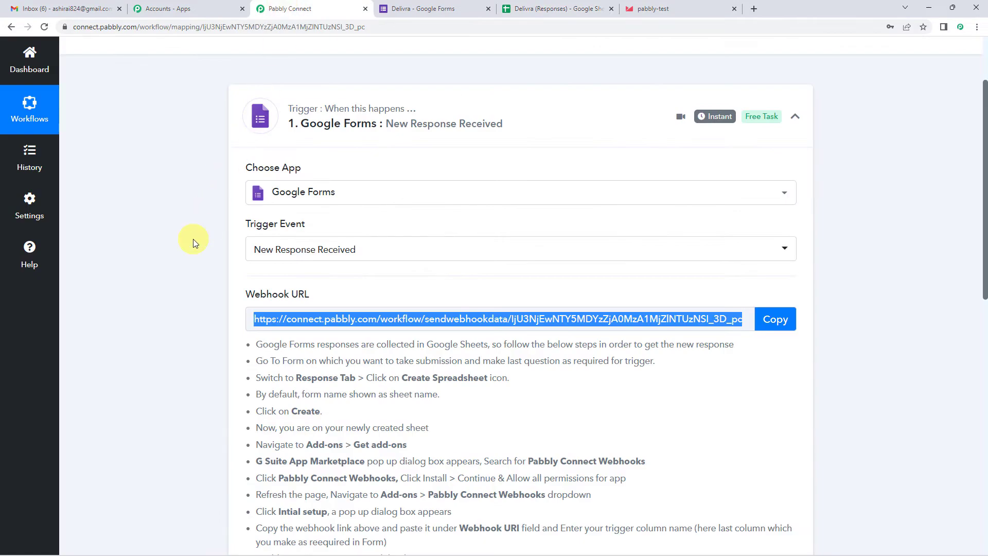
scroll(194, 243, down, 5)
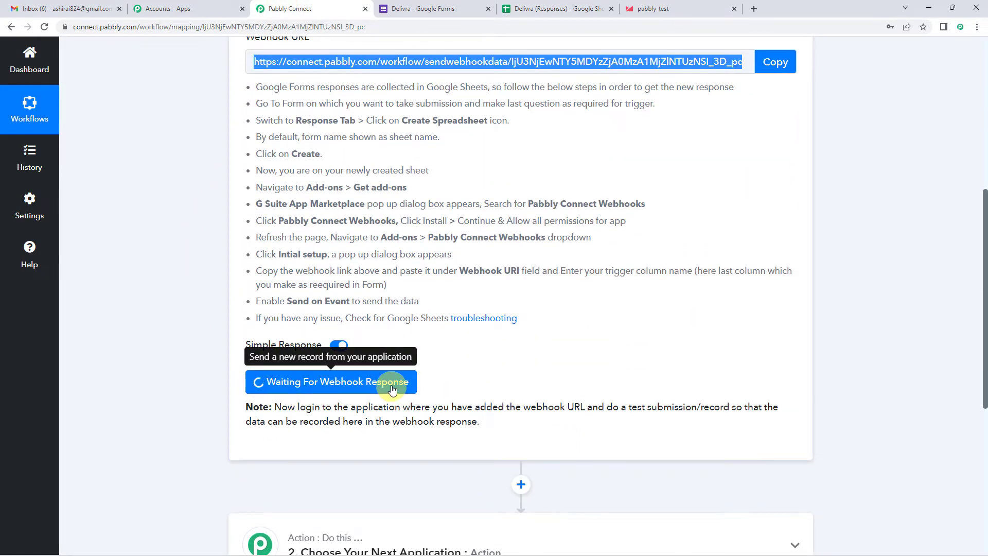
scroll(473, 362, up, 2)
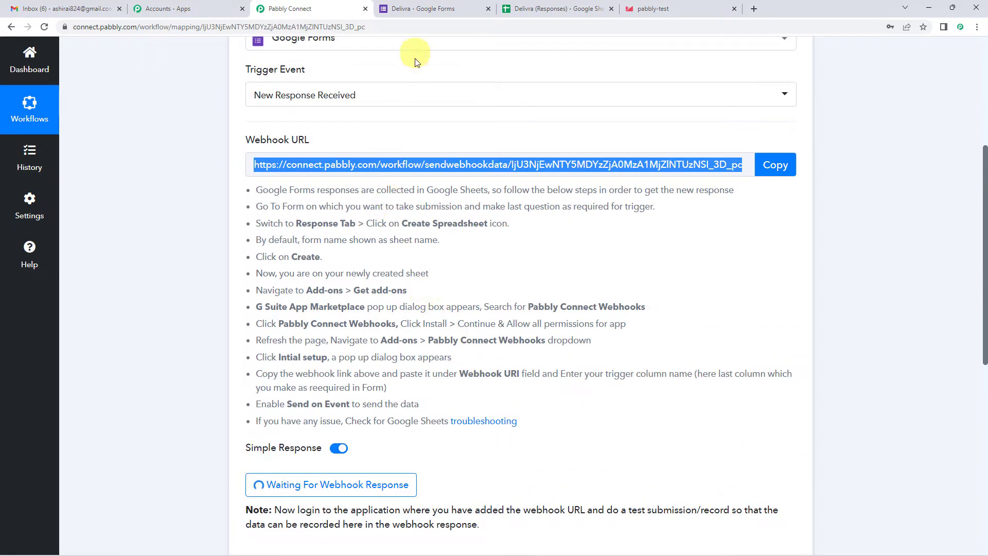
scroll(393, 239, up, 1)
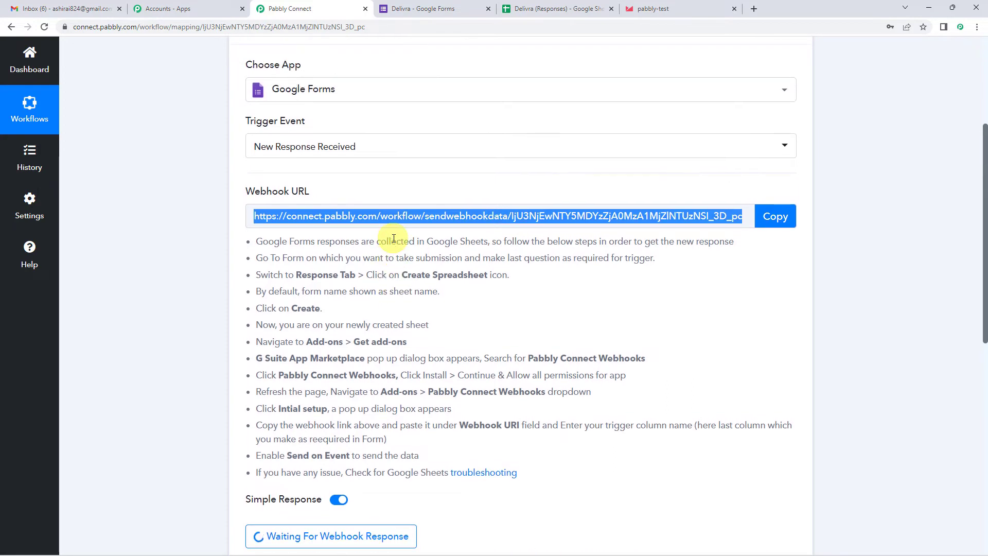
scroll(394, 239, up, 1)
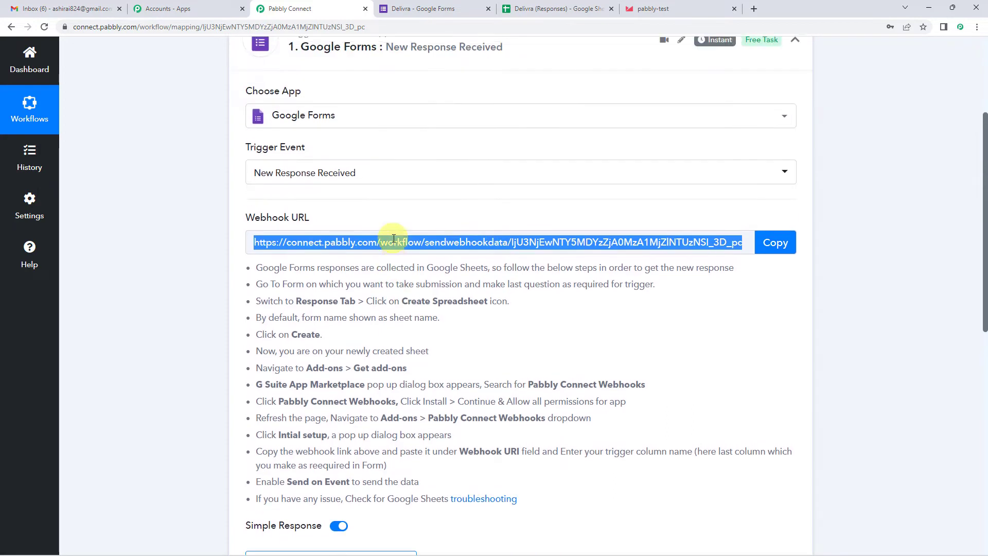
- Submit a filled-in test response through the Delivra form preview and check the sheet
click(404, 9)
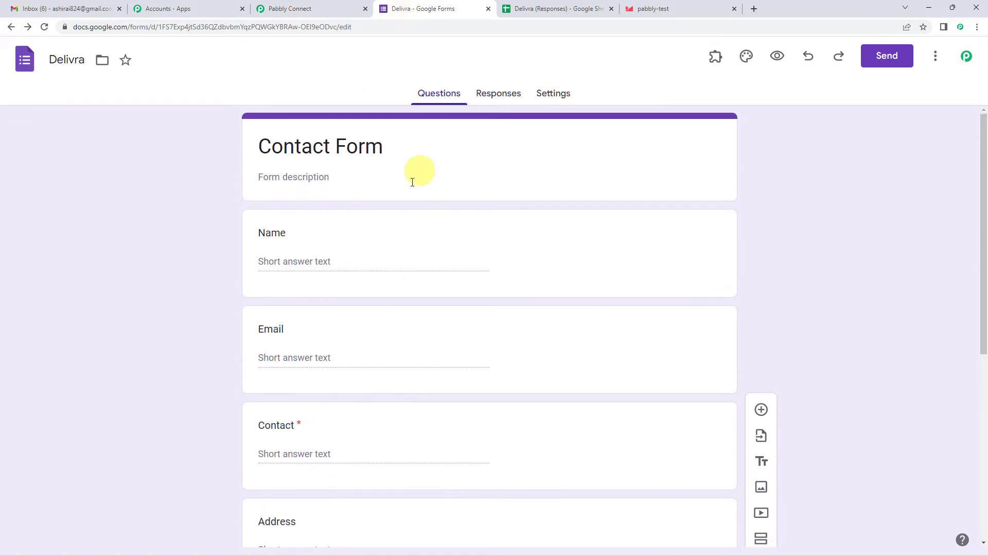
click(776, 56)
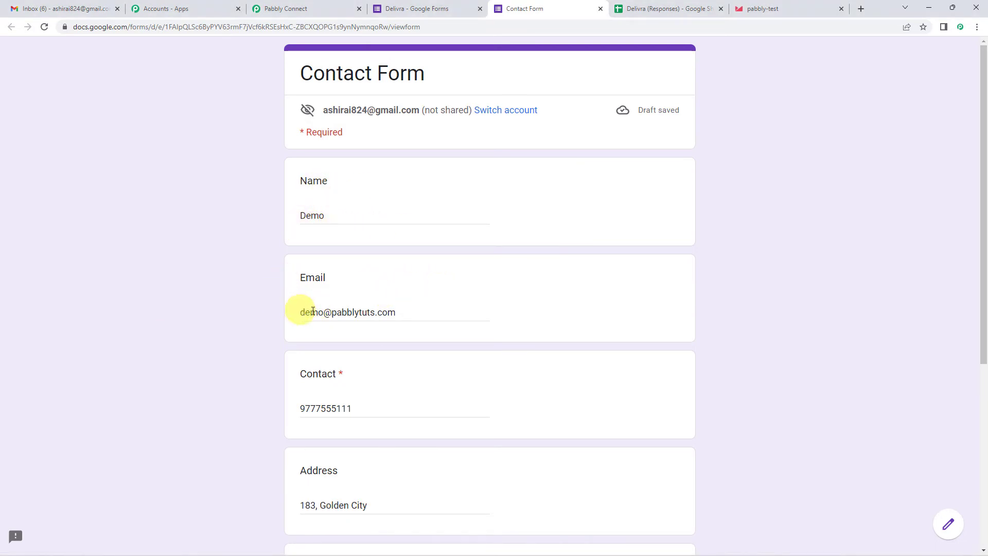
scroll(379, 316, down, 3)
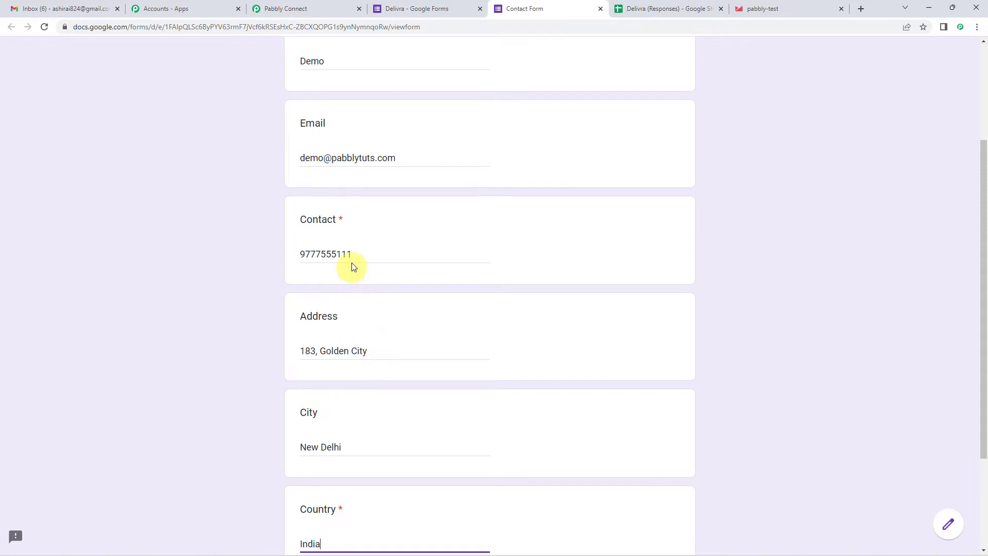
scroll(322, 472, down, 1)
scroll(326, 439, up, 3)
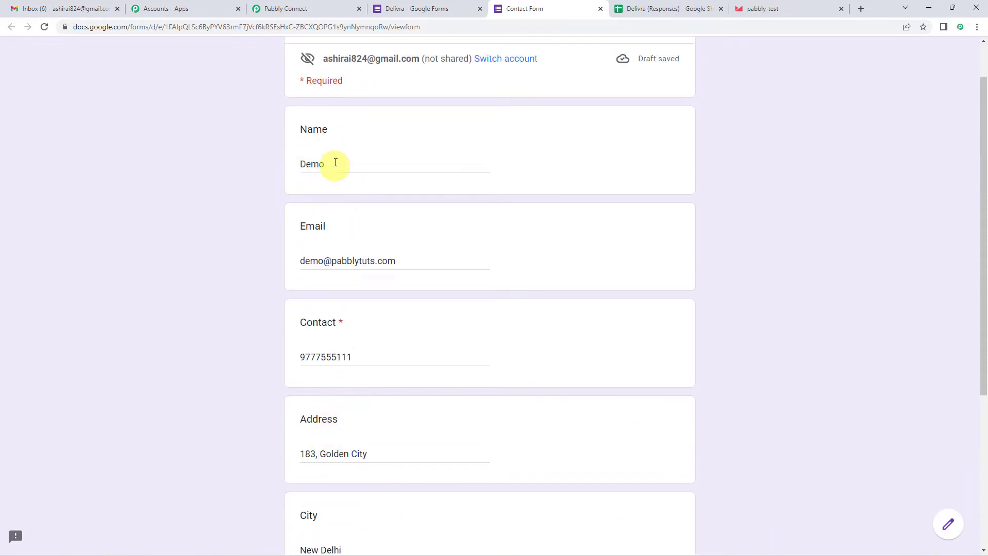
scroll(514, 262, up, 1)
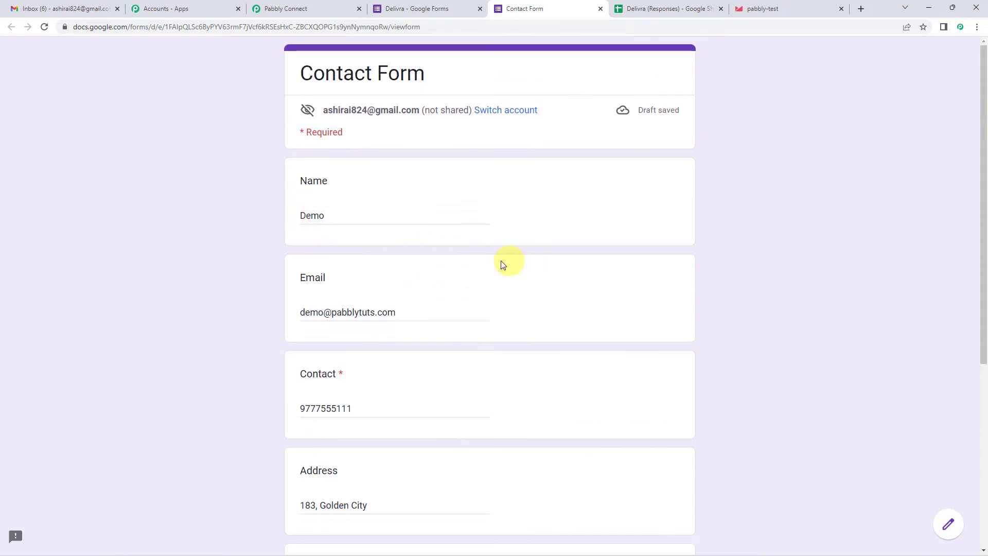
scroll(445, 289, down, 5)
click(316, 455)
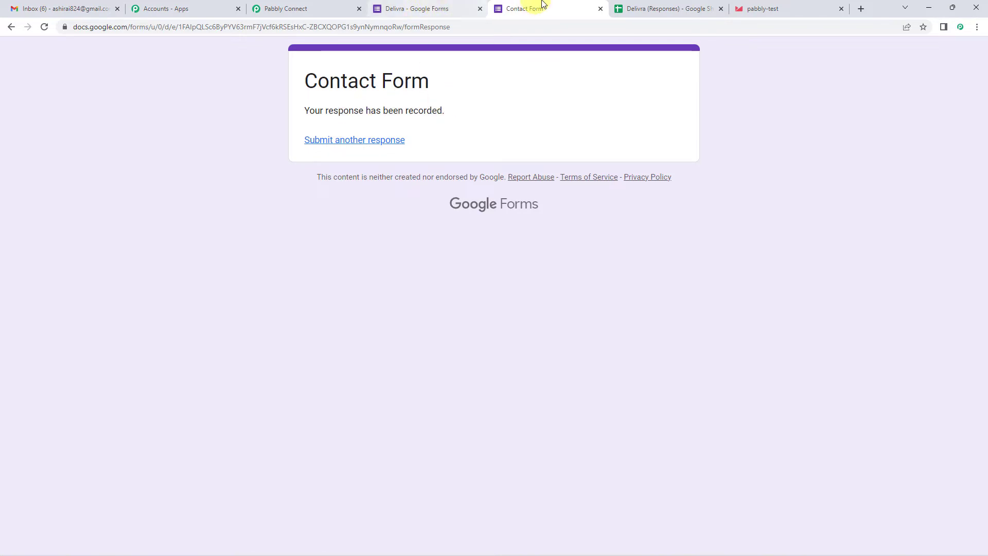
click(632, 7)
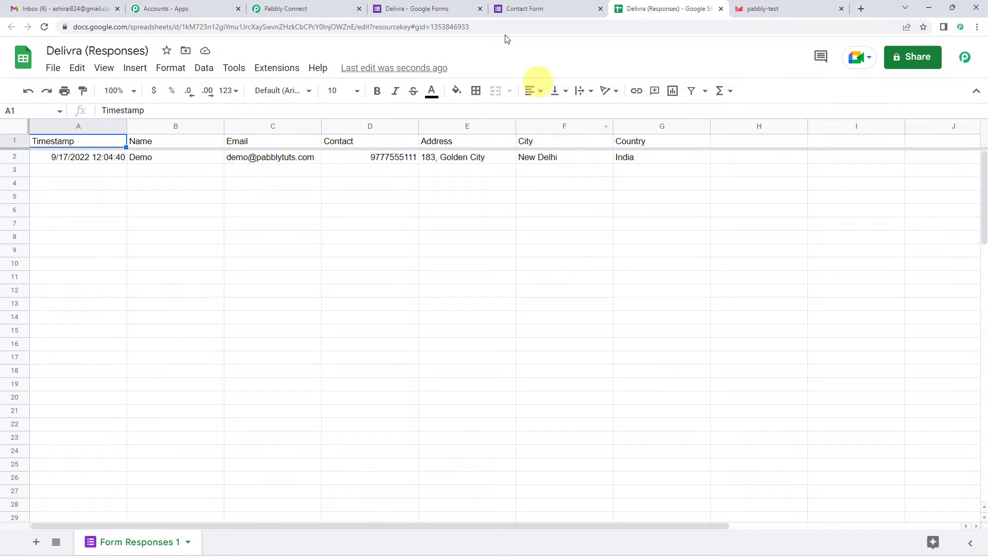
- Review the captured response's Timestamp, Name, Email, Contact, Address, City and Country in Pabbly Connect
click(304, 5)
scroll(180, 267, down, 5)
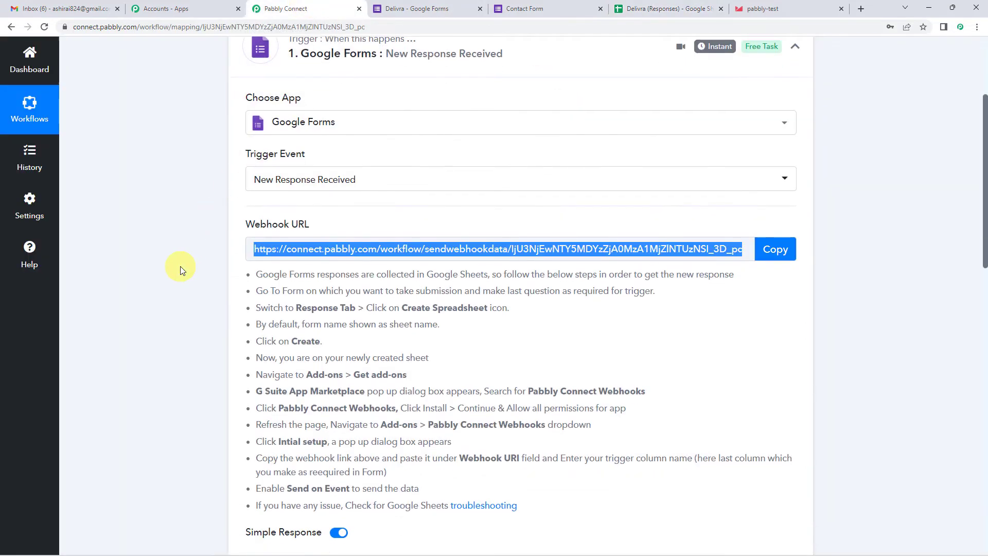
scroll(180, 267, down, 2)
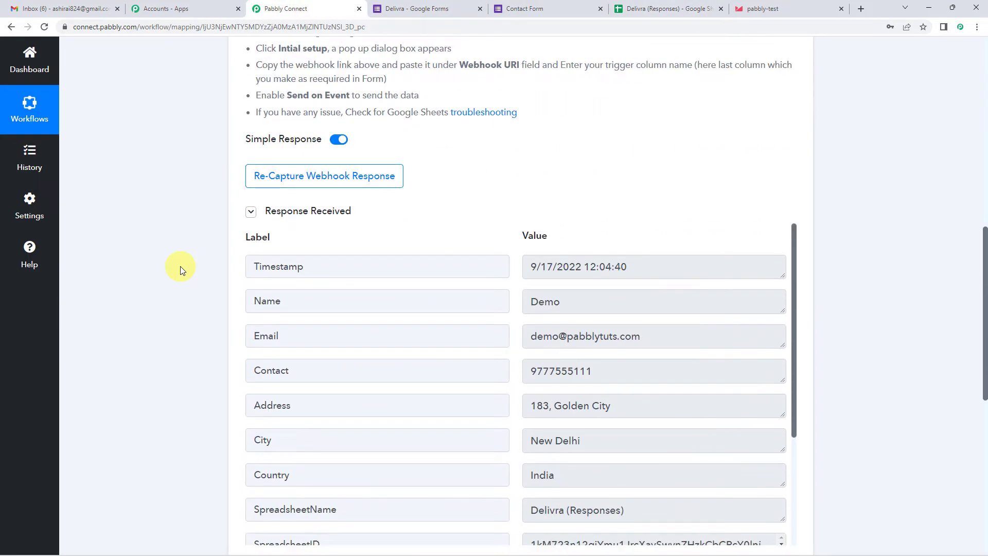
scroll(180, 266, down, 2)
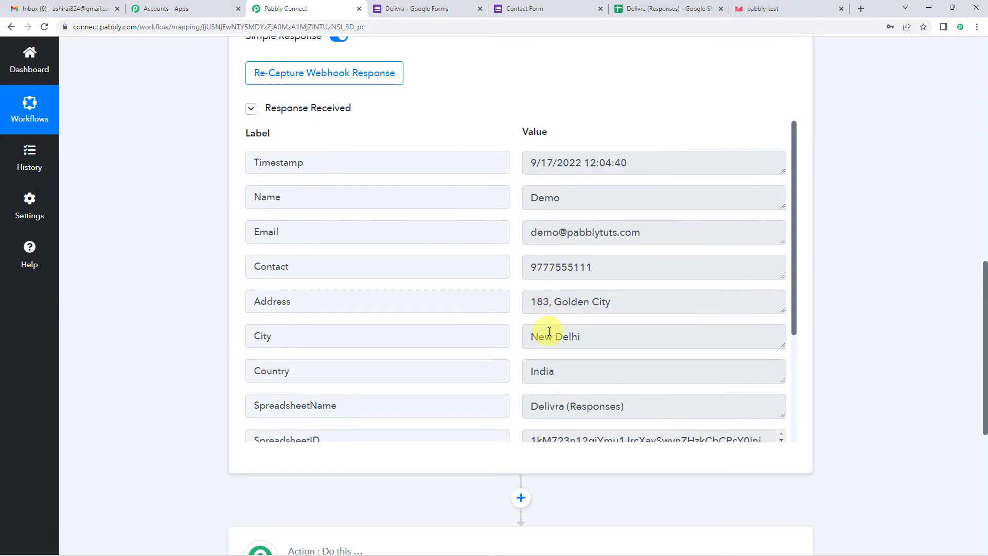
scroll(549, 332, down, 2)
scroll(196, 306, up, 5)
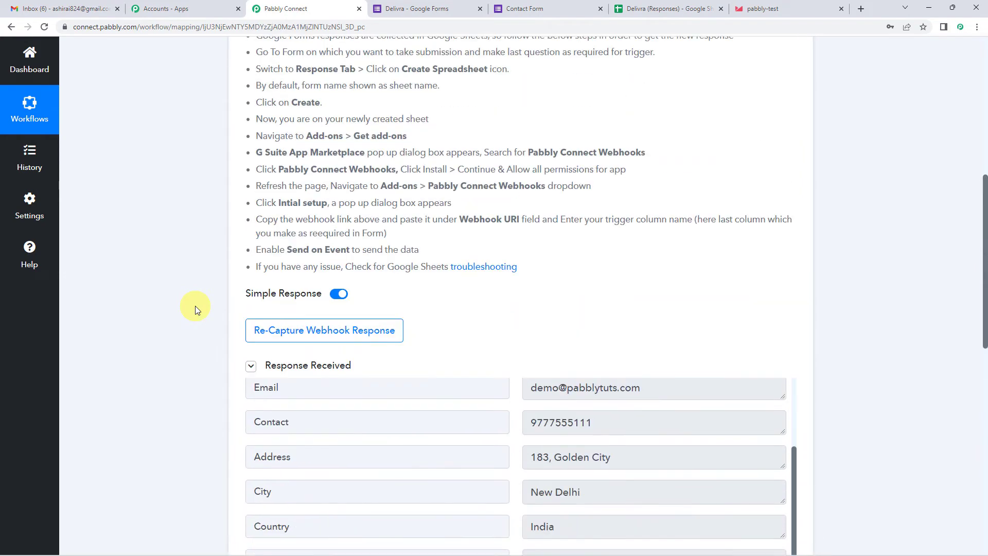
scroll(195, 306, up, 4)
scroll(196, 306, up, 4)
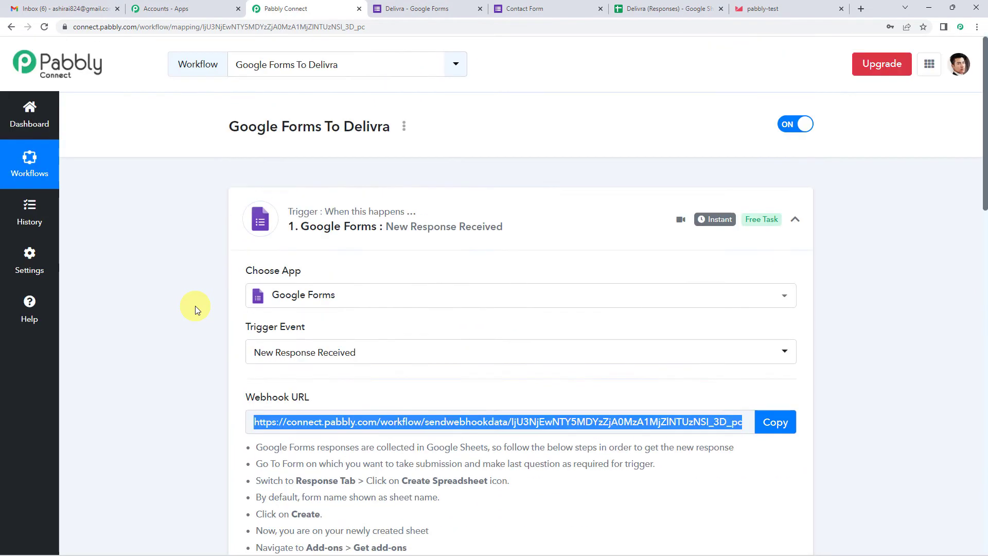
scroll(195, 305, down, 15)
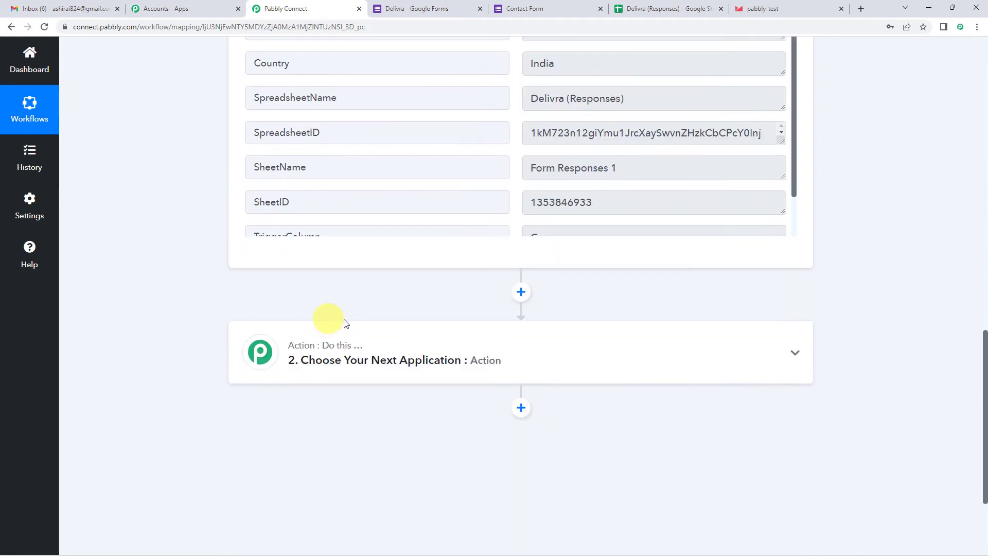
- Set the action app to Delivra, searched as 'deliv', with the Create/Update Contact event
click(447, 346)
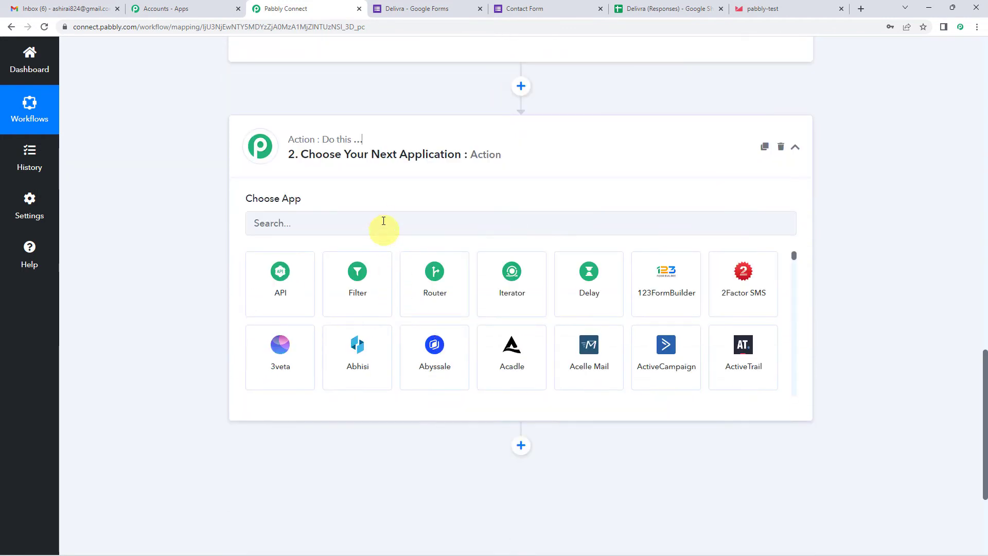
click(384, 220)
text(de)
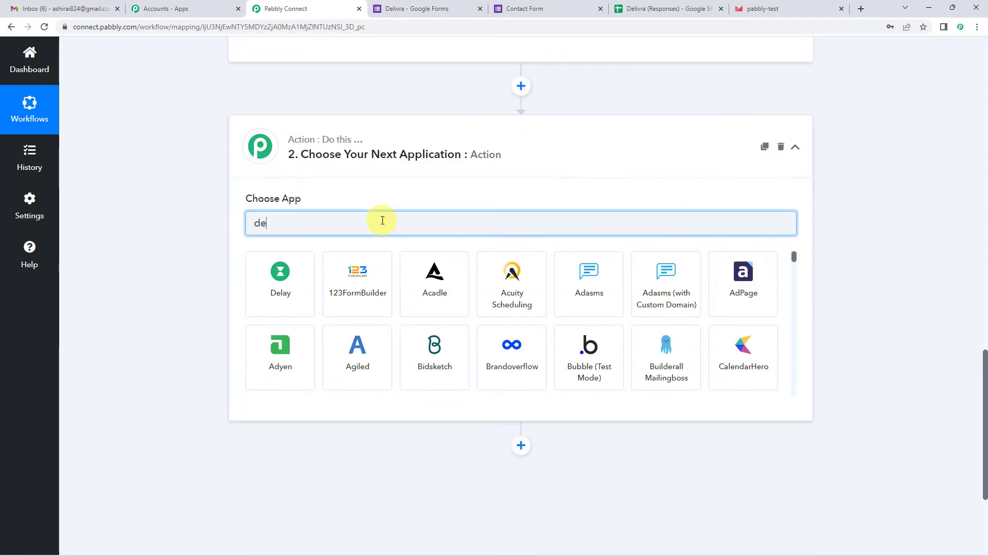
text(liv)
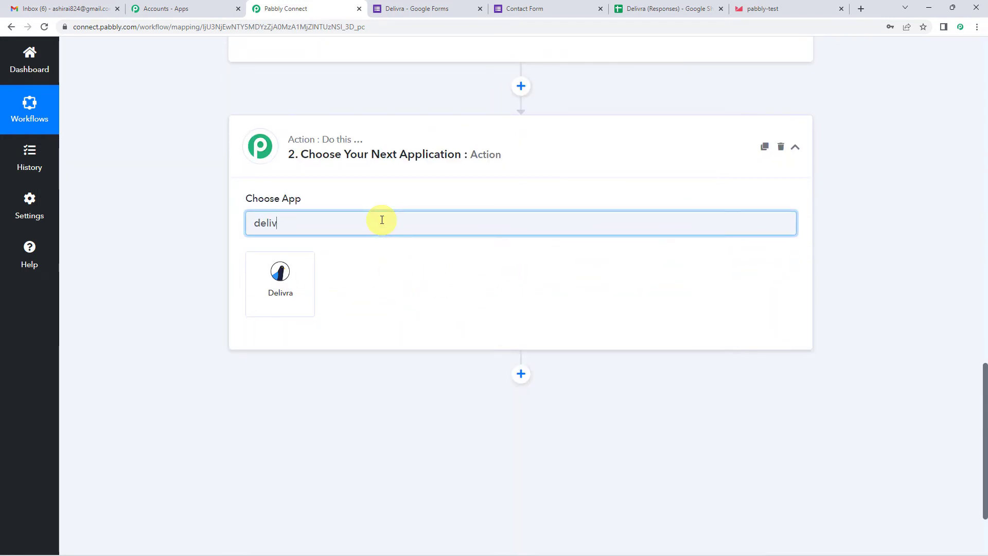
click(302, 273)
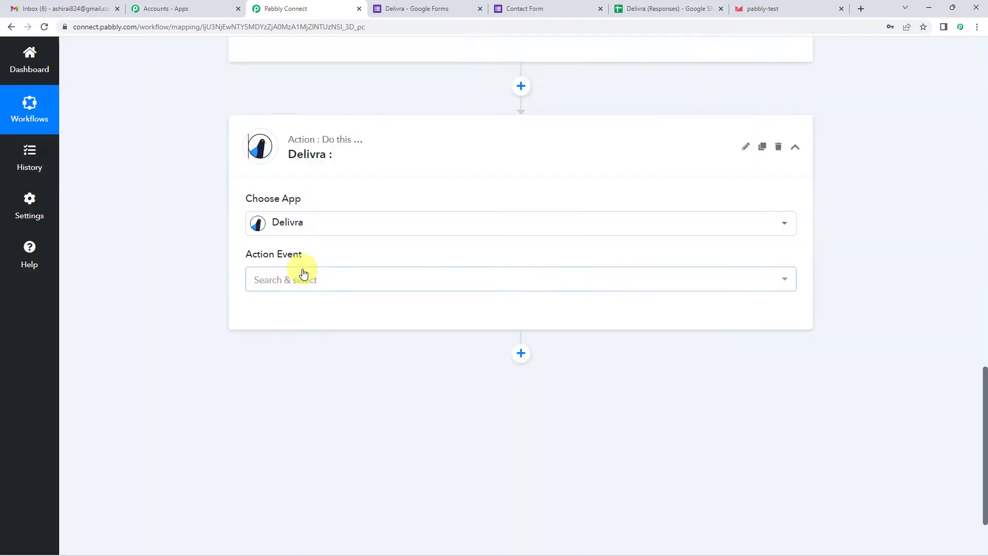
scroll(298, 263, down, 2)
click(301, 177)
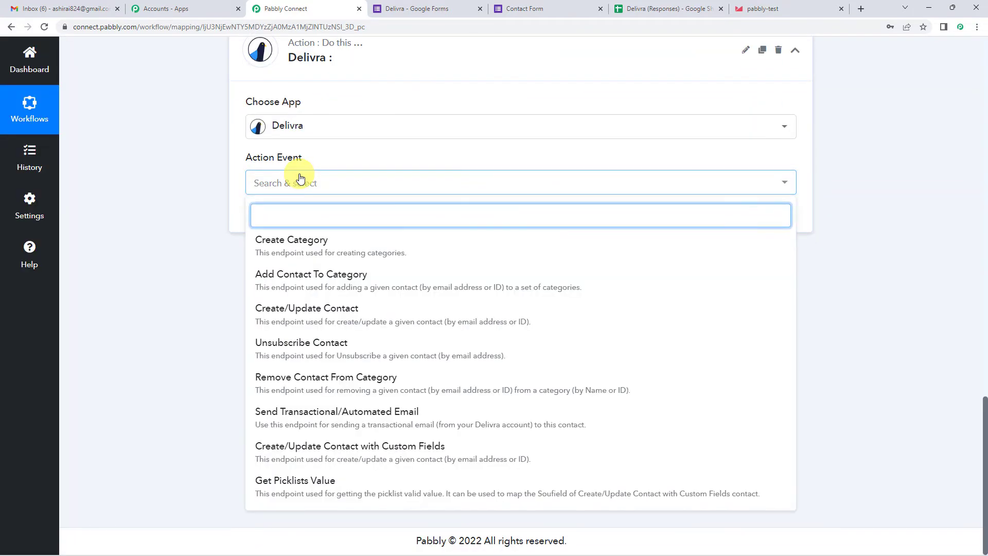
click(343, 316)
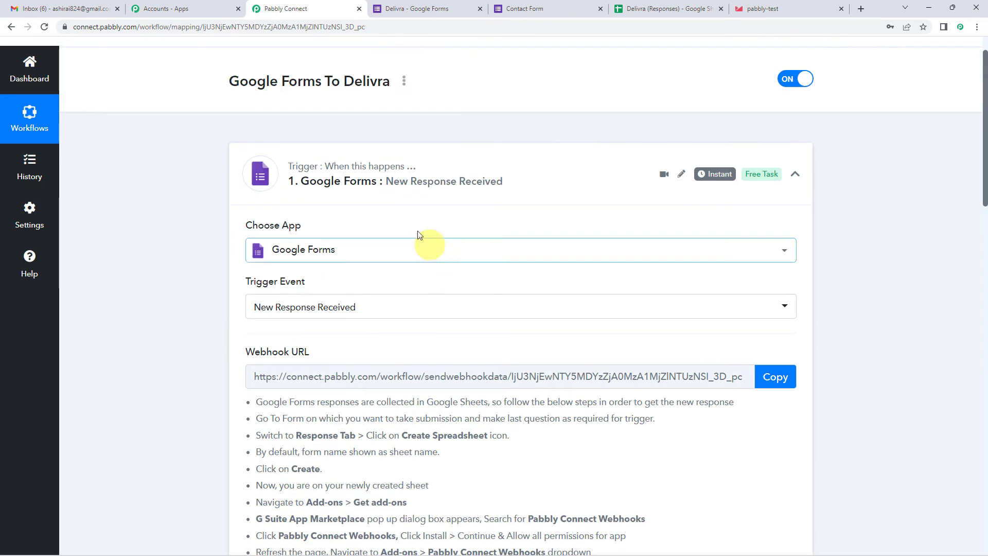
scroll(230, 319, down, 5)
scroll(230, 318, down, 8)
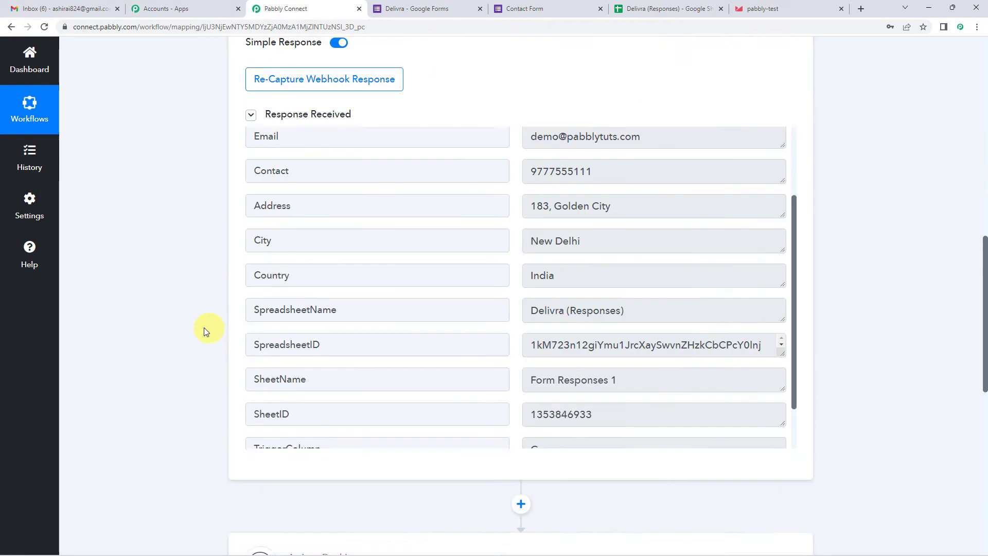
scroll(344, 364, down, 2)
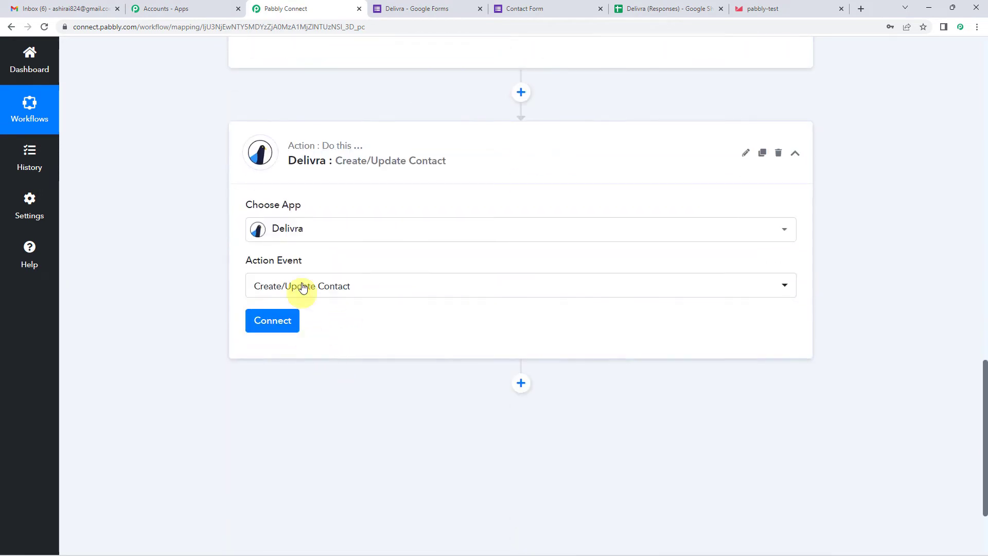
- Start a new Delivra connection, opening the Delivra #2 connection form
click(267, 324)
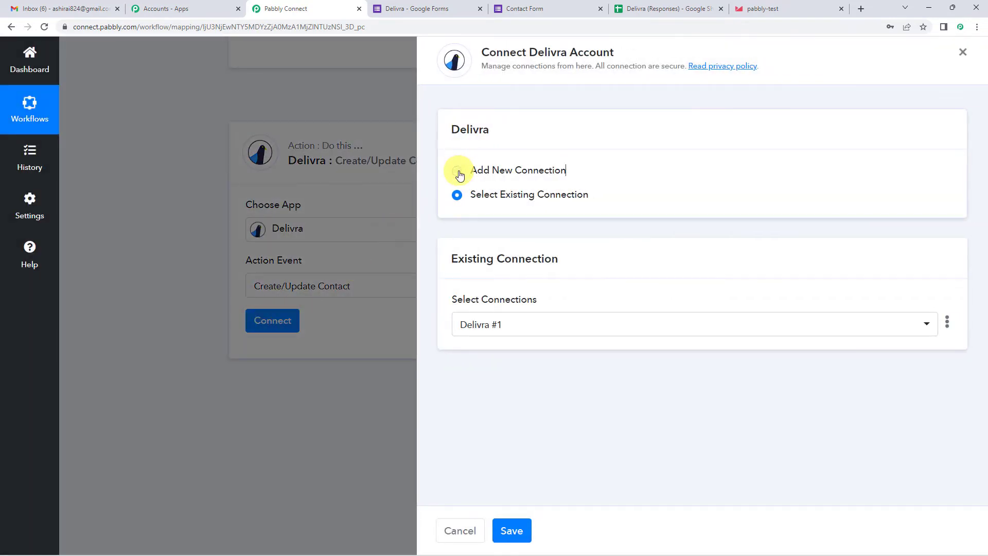
click(458, 173)
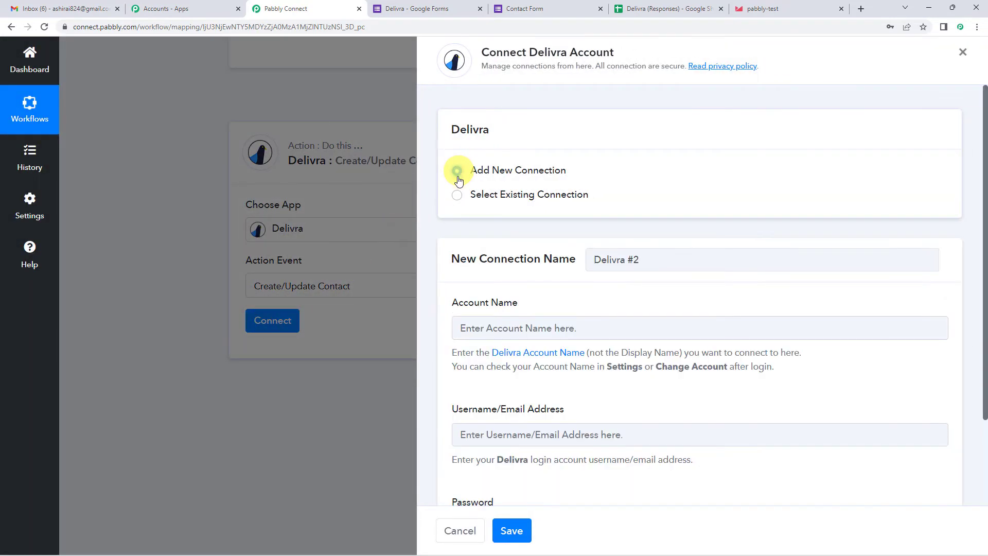
scroll(566, 258, down, 2)
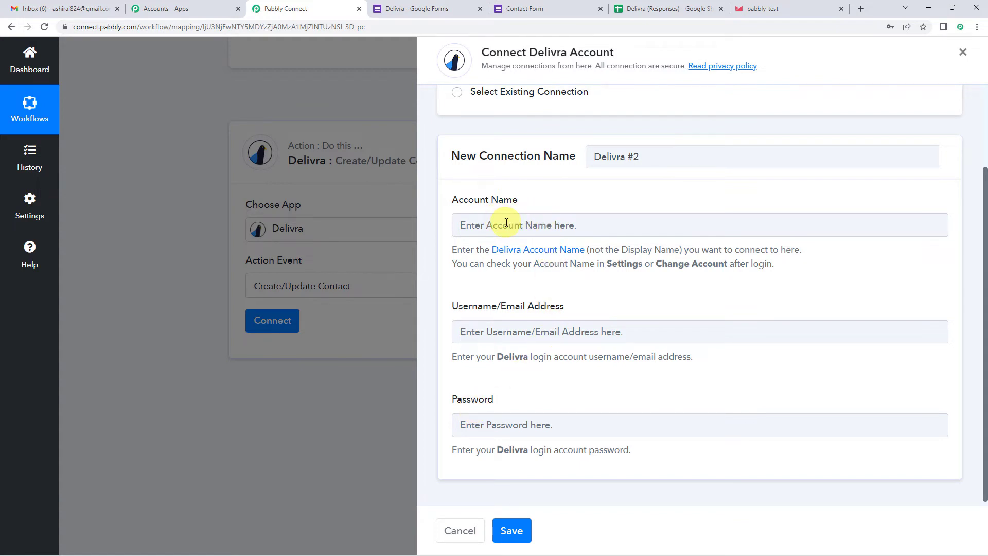
scroll(584, 246, up, 3)
- Look up the account name in the Delivra dashboard's account menu, then return
click(753, 7)
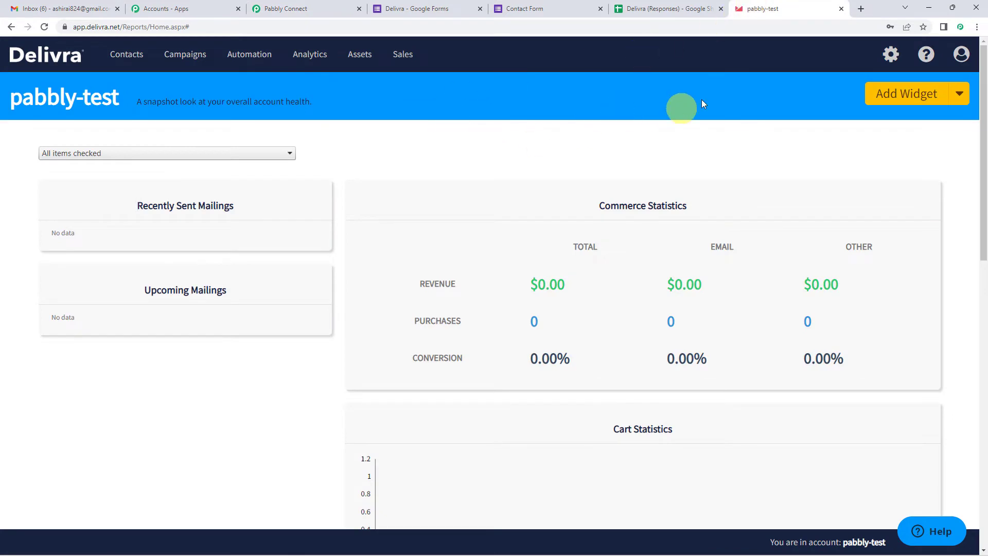
click(959, 59)
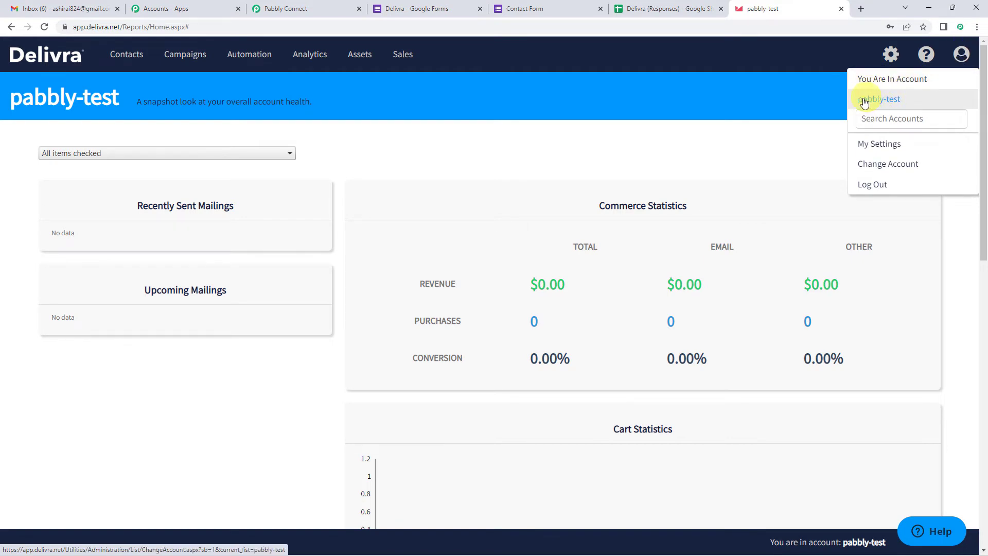
click(320, 7)
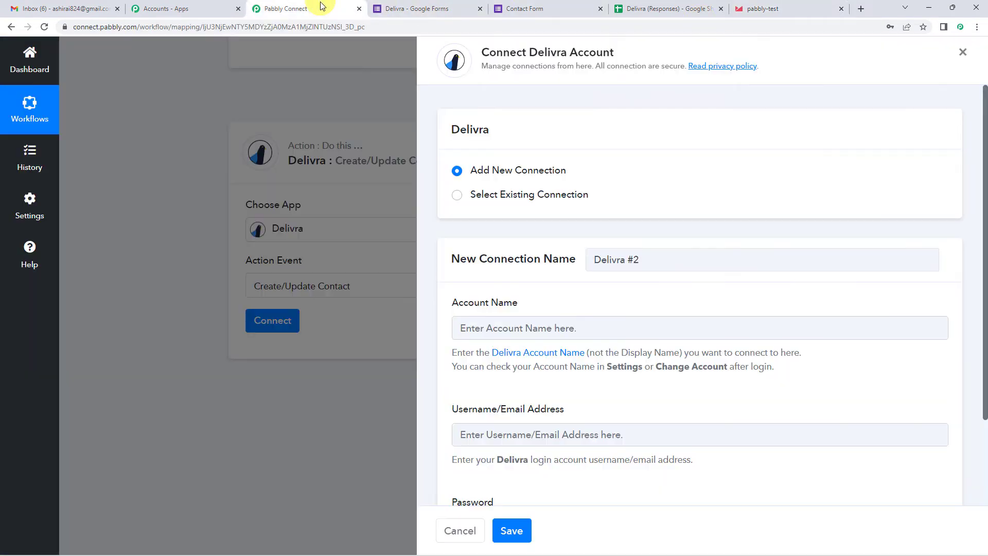
- Enter the Delivra account name and login email address, then save the connection
click(532, 324)
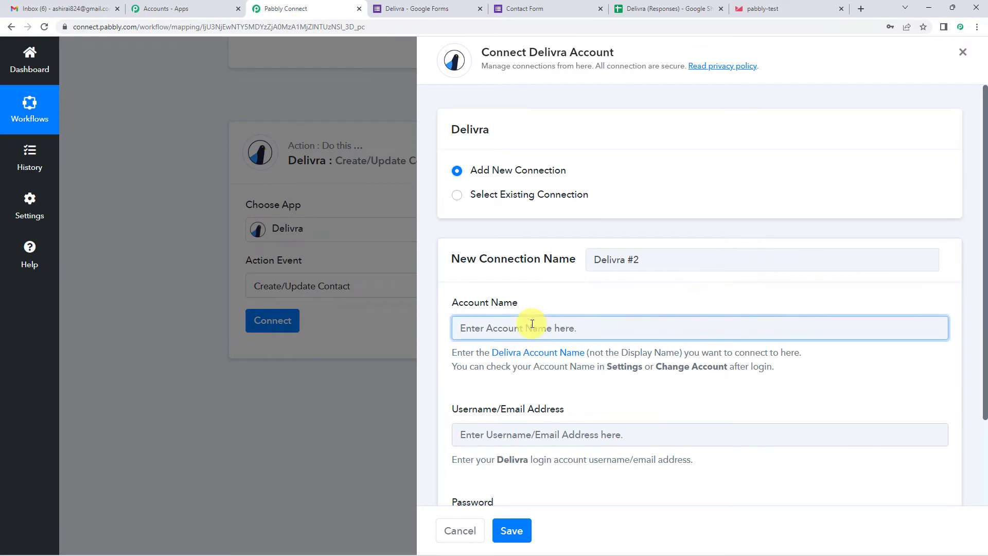
text(pabbly-test)
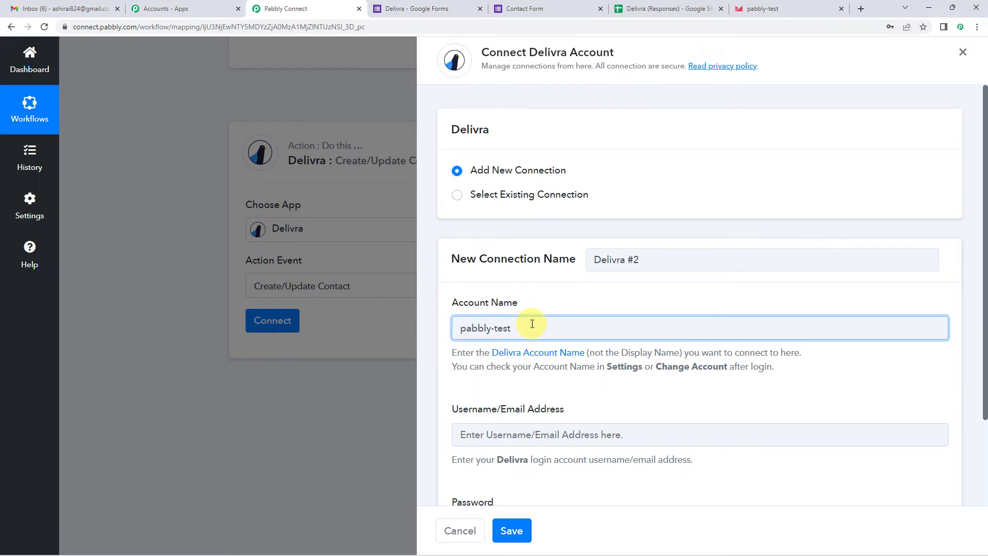
click(551, 433)
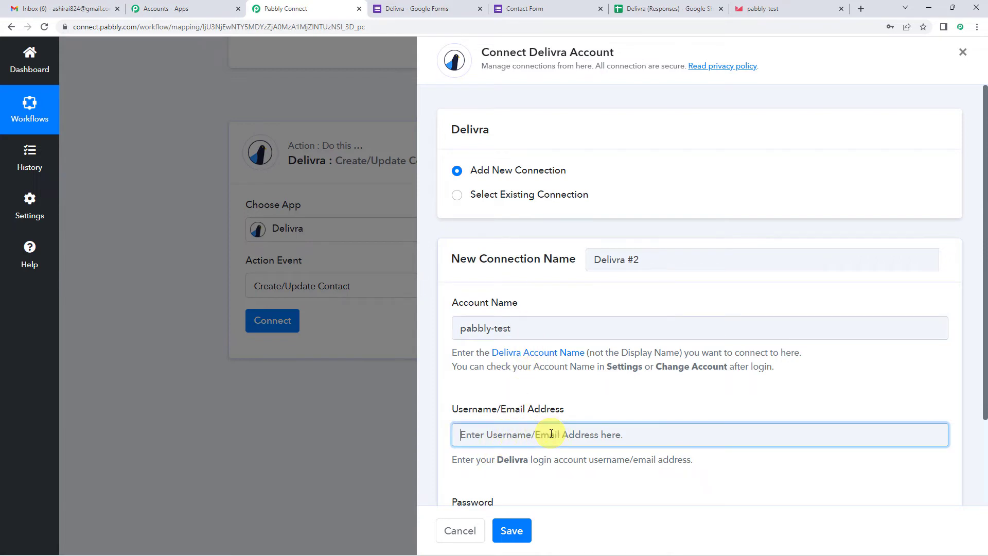
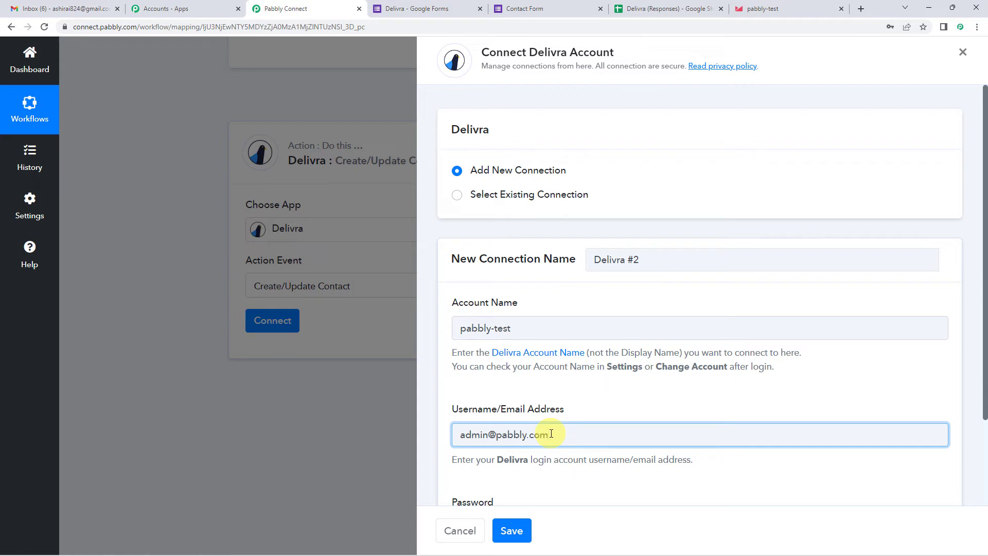
scroll(550, 433, down, 3)
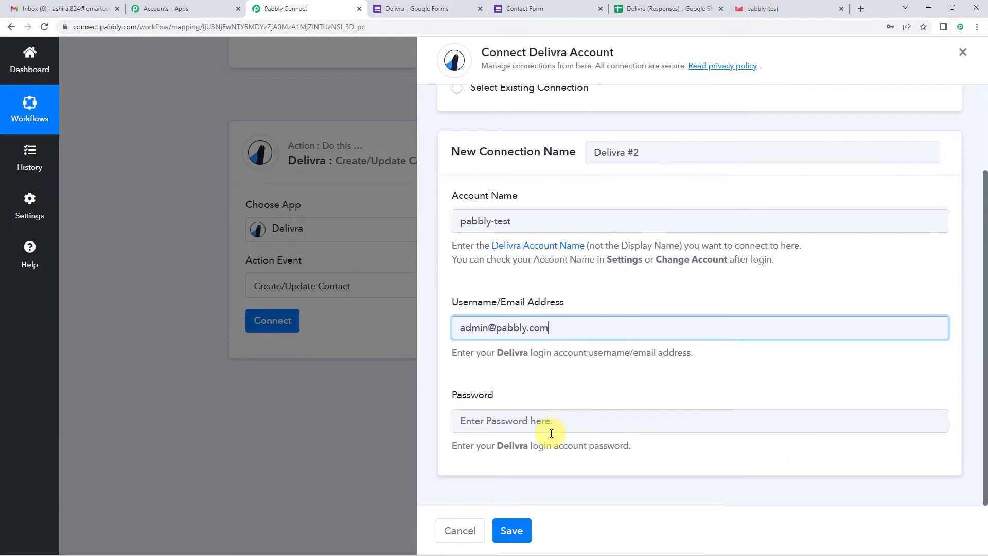
scroll(550, 434, up, 3)
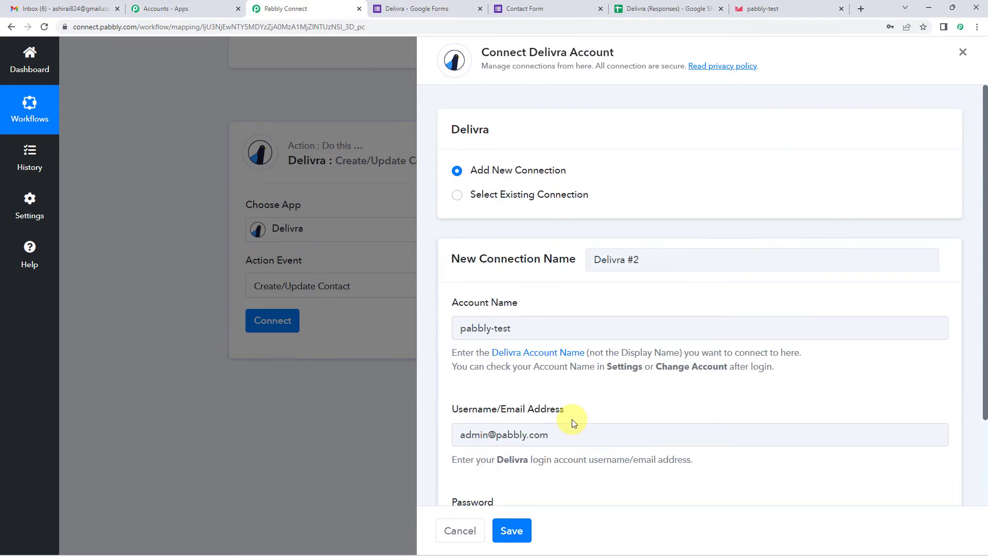
click(513, 530)
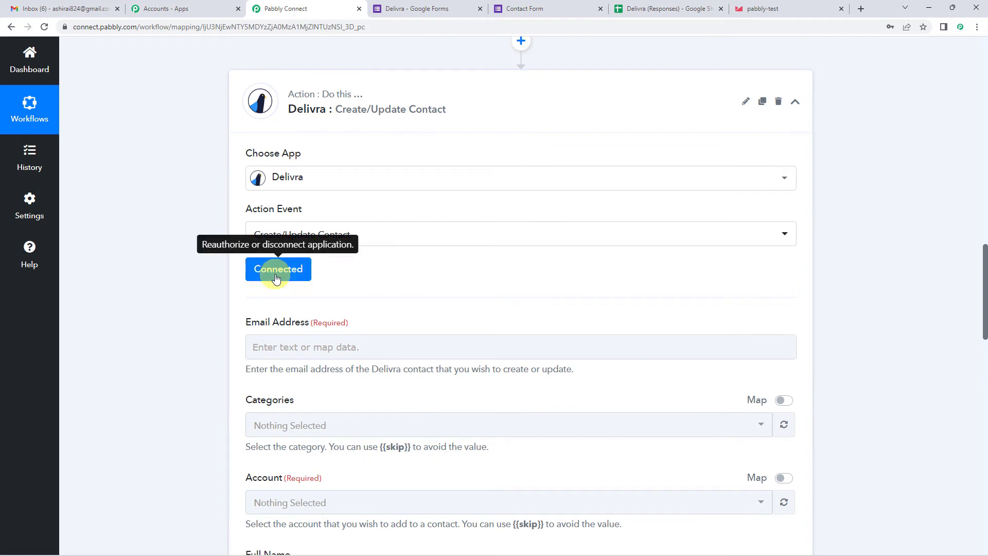
- Map Email Address to the Email item under 'Google Forms: New Response Received'
scroll(276, 278, down, 3)
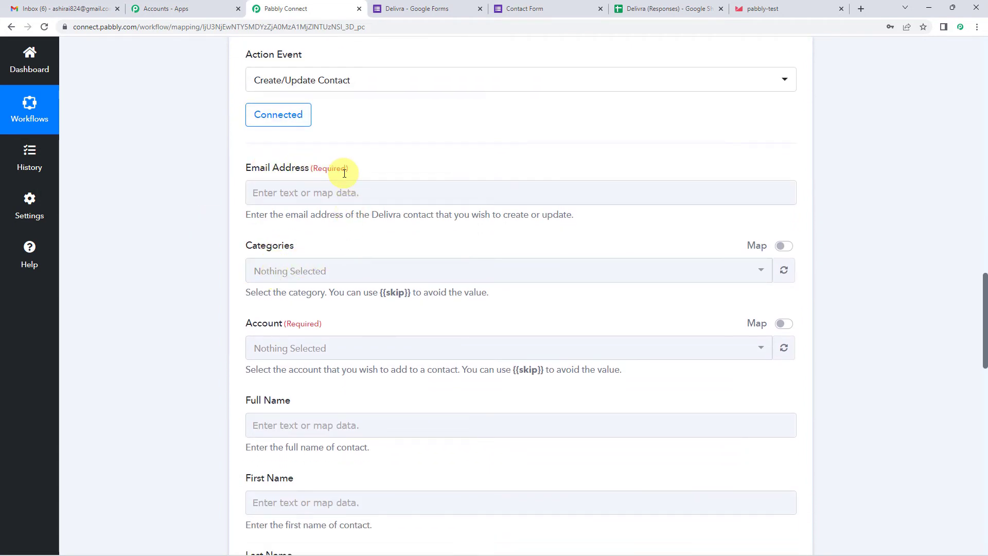
scroll(344, 173, down, 1)
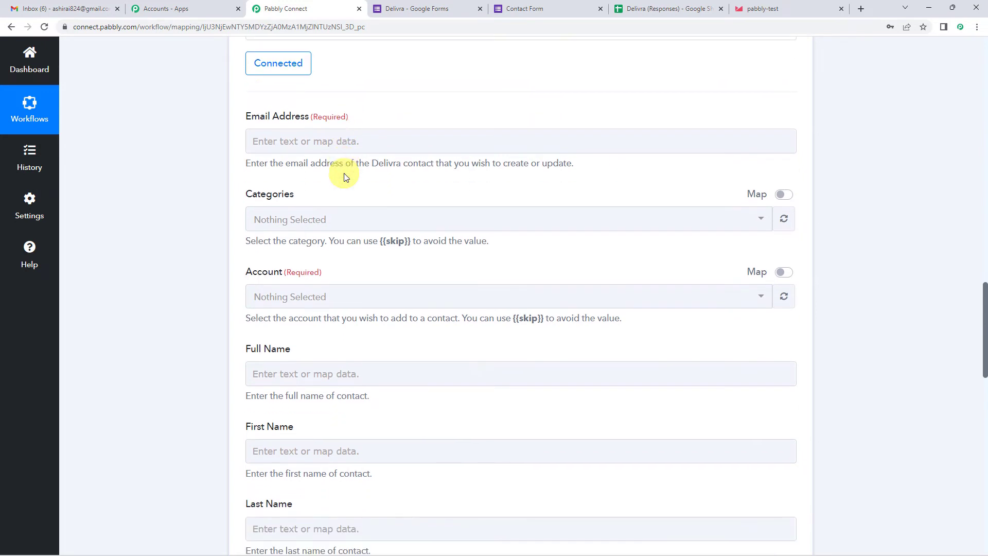
click(316, 140)
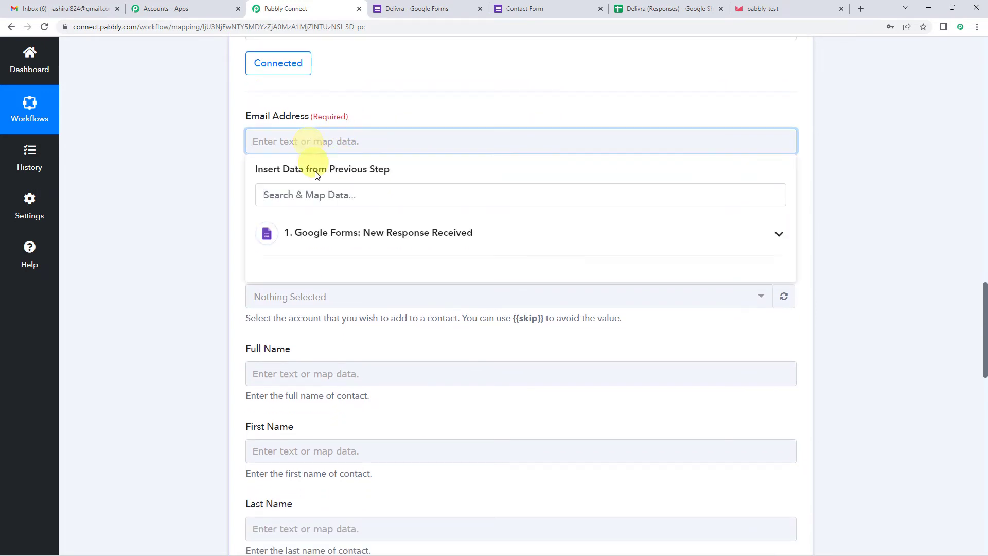
click(367, 236)
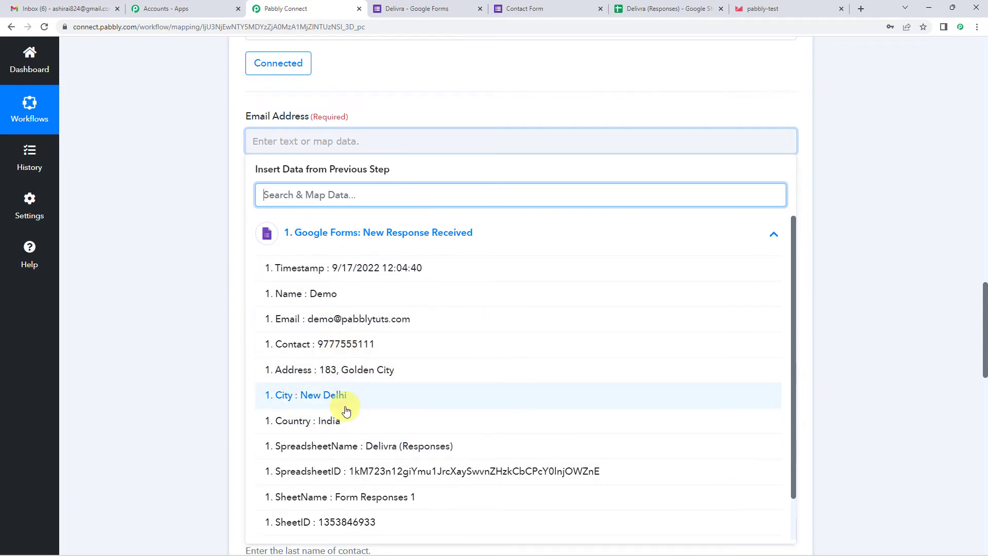
click(313, 241)
scroll(227, 305, up, 15)
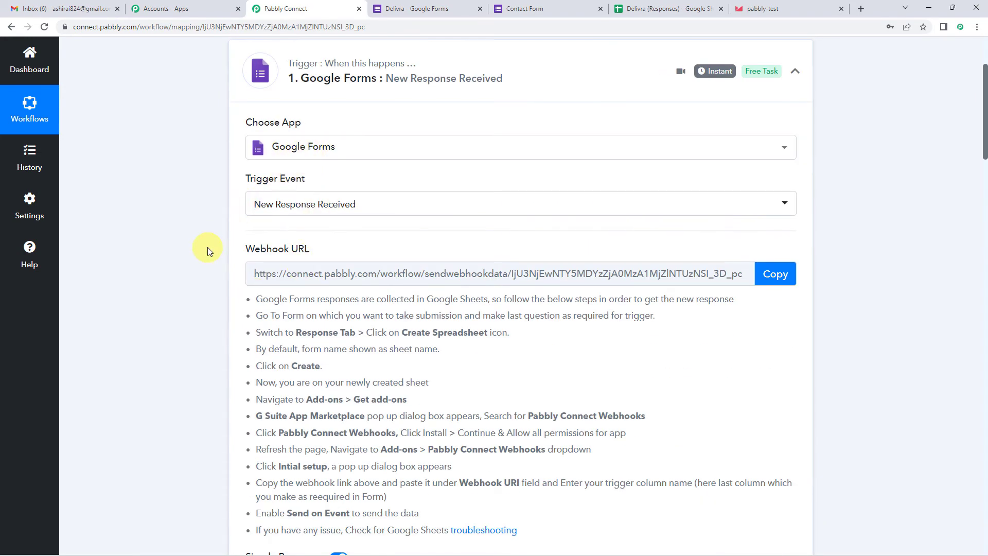
scroll(208, 247, down, 6)
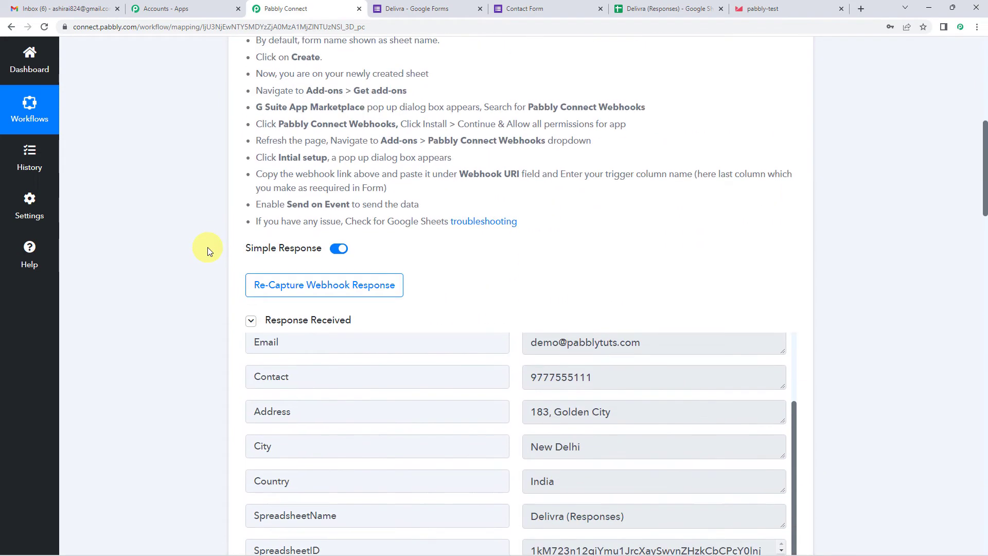
scroll(208, 247, down, 3)
scroll(520, 252, up, 1)
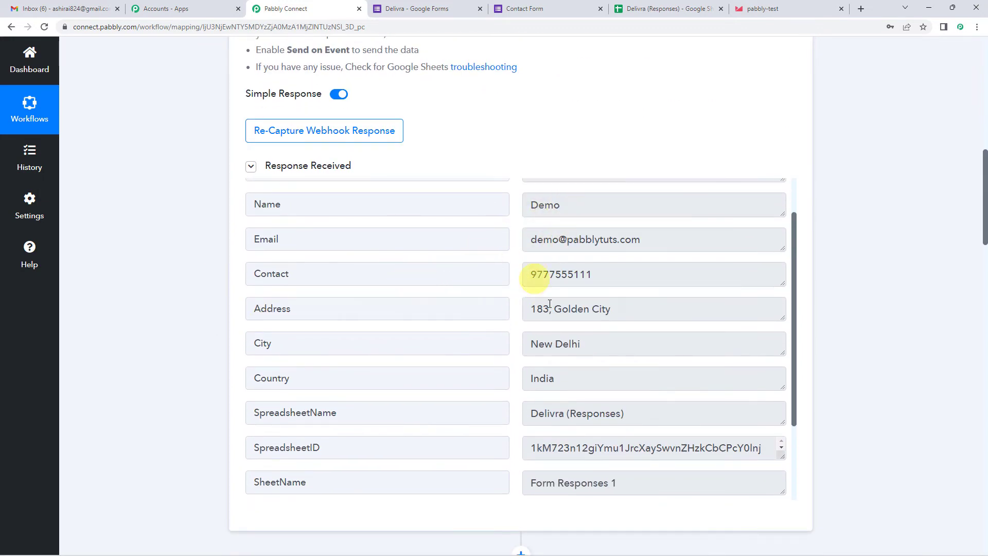
scroll(172, 330, down, 4)
scroll(172, 329, up, 4)
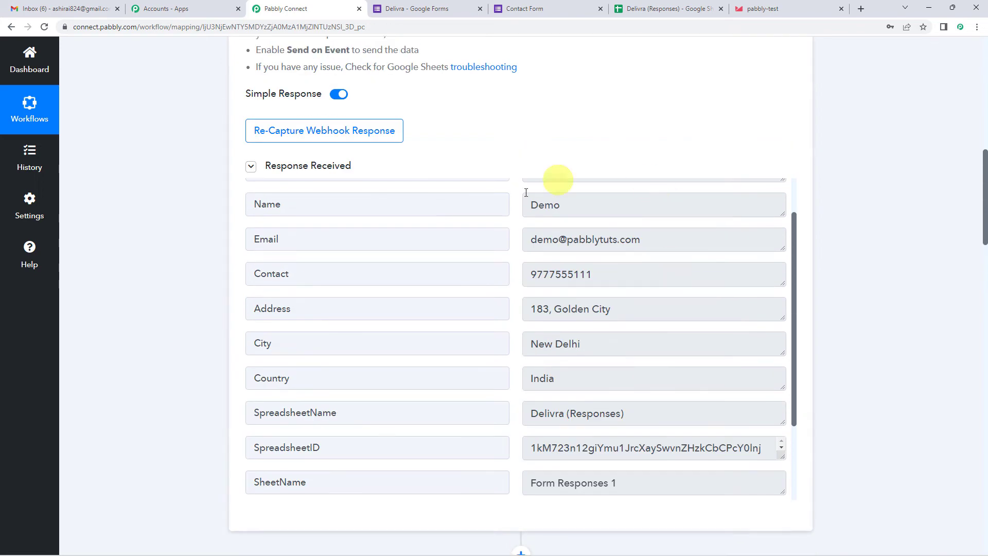
scroll(180, 317, down, 10)
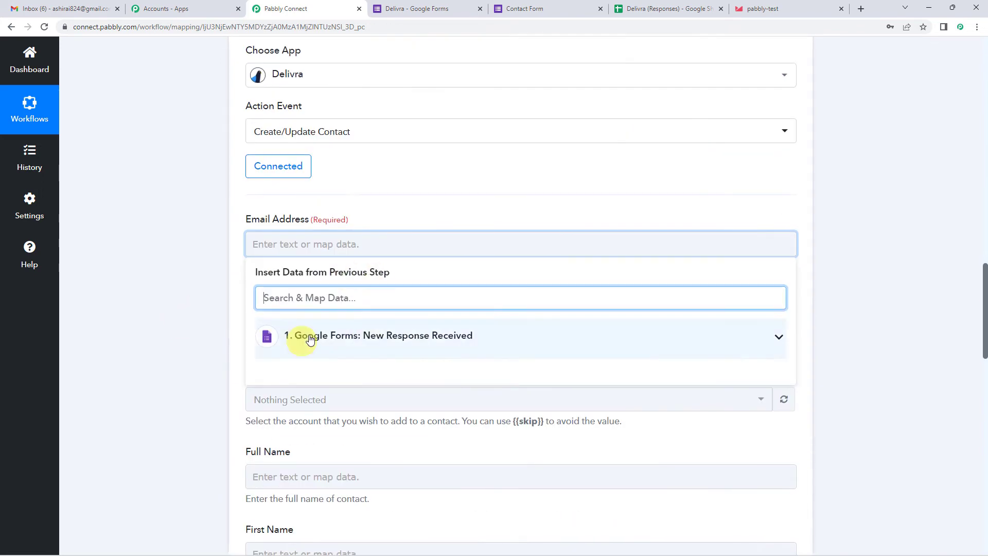
click(324, 335)
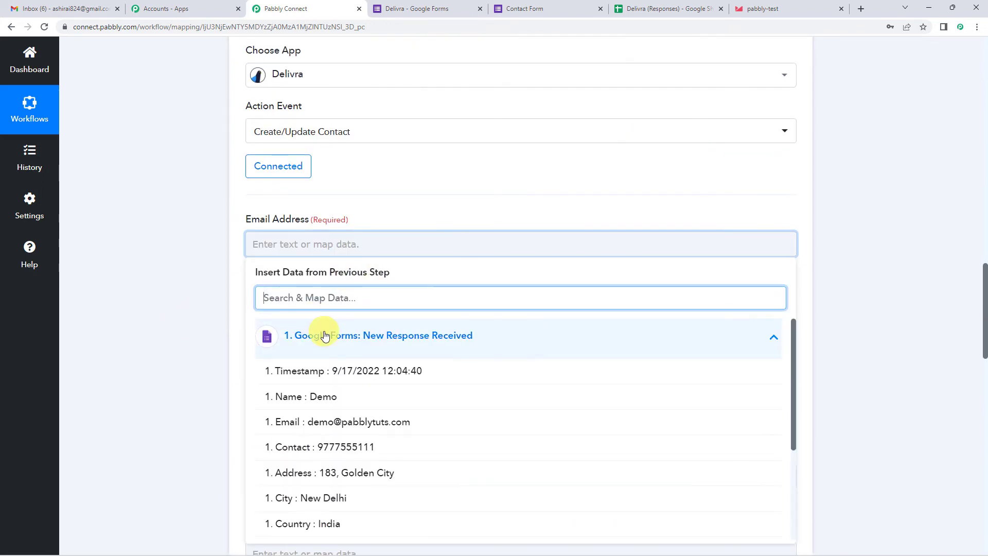
scroll(307, 220, down, 1)
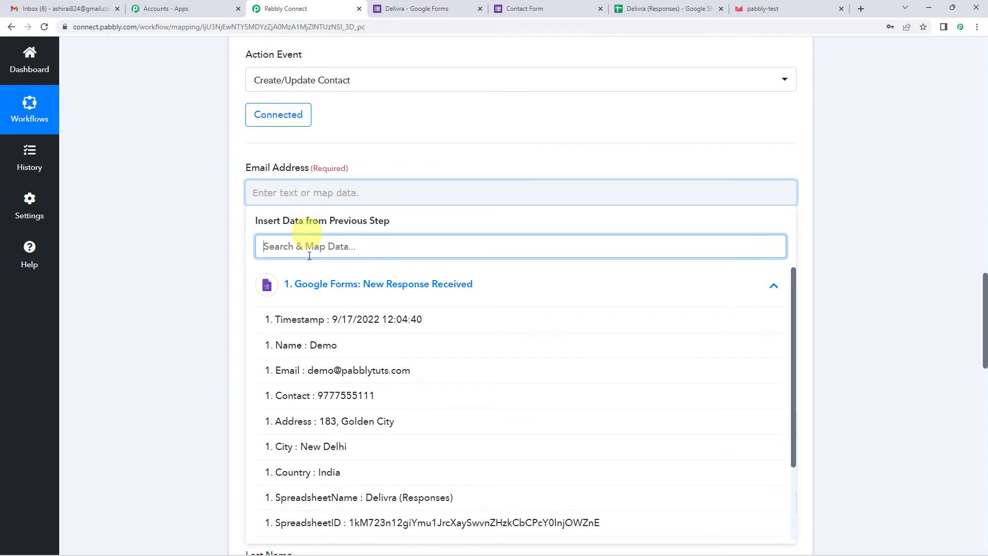
click(327, 376)
click(237, 209)
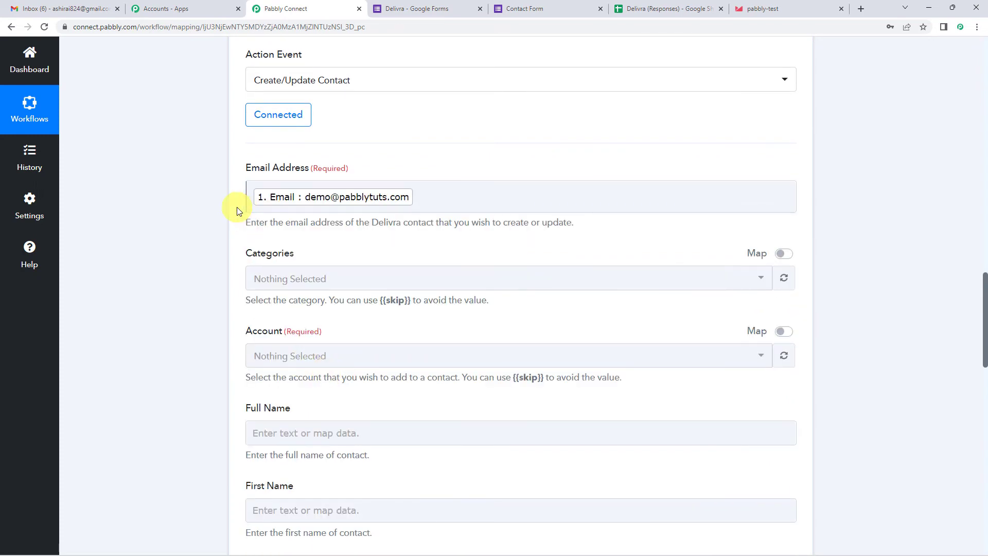
scroll(238, 211, down, 2)
scroll(236, 221, down, 1)
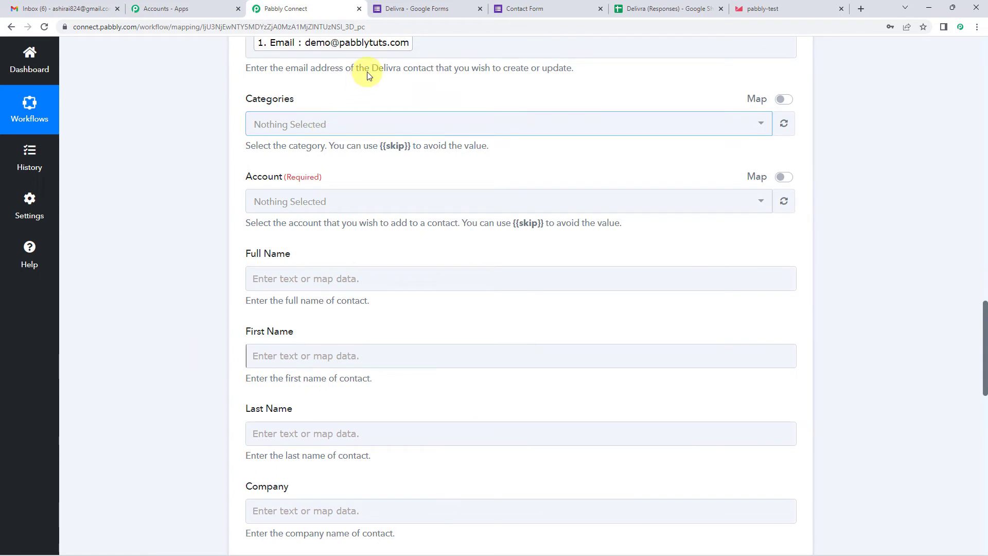
- Switch Categories to manual entry and paste the {{skip}} placeholder into it
click(312, 128)
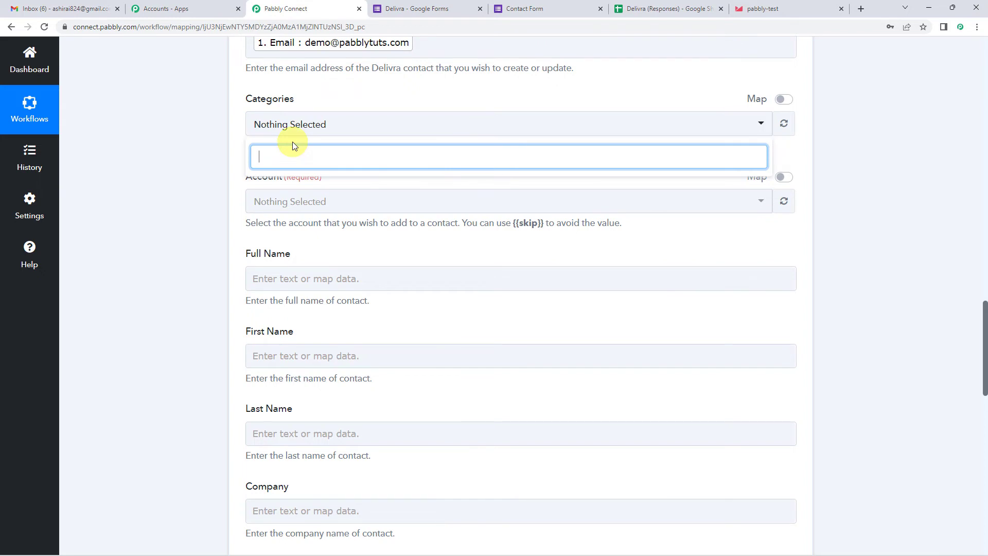
click(323, 98)
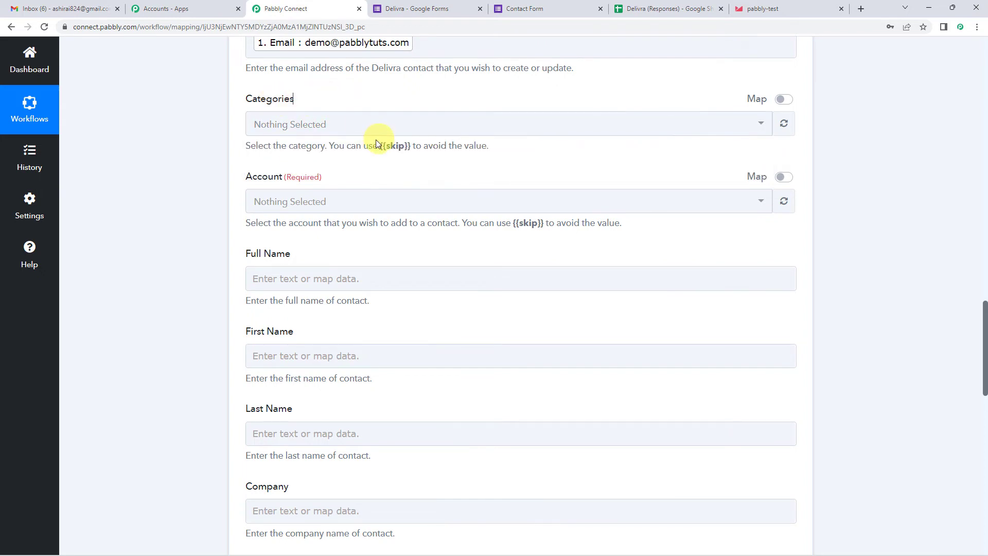
drag(381, 145, 410, 145)
key(ctrl+c)
click(382, 123)
click(780, 100)
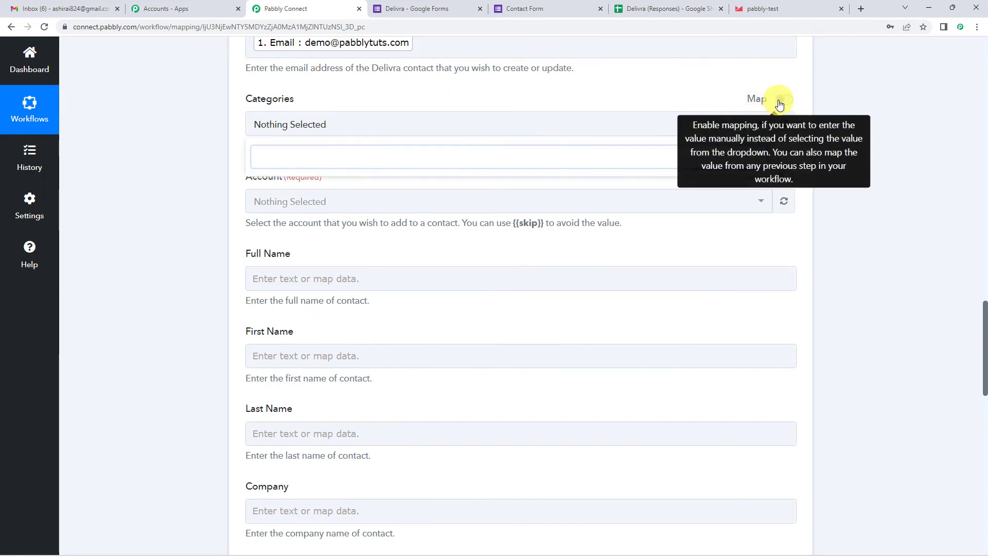
click(410, 127)
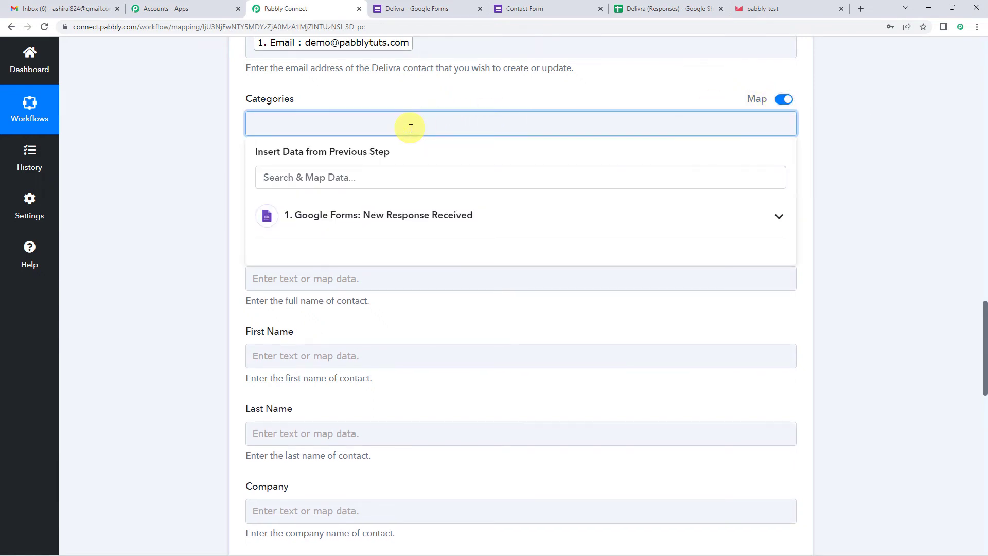
key(ctrl+v)
click(400, 97)
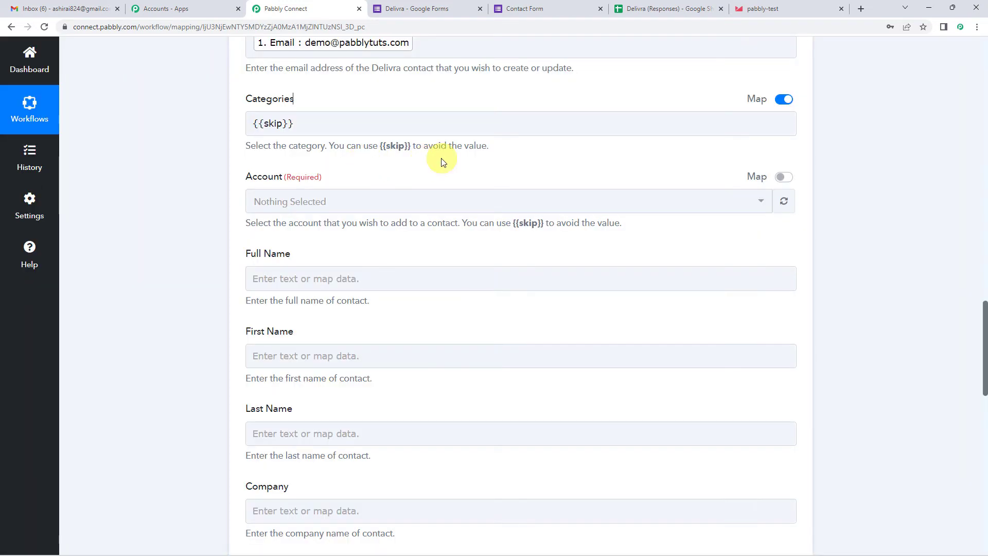
- Switch Account to manual entry and fill in the account name shown in Delivra
scroll(342, 154, down, 1)
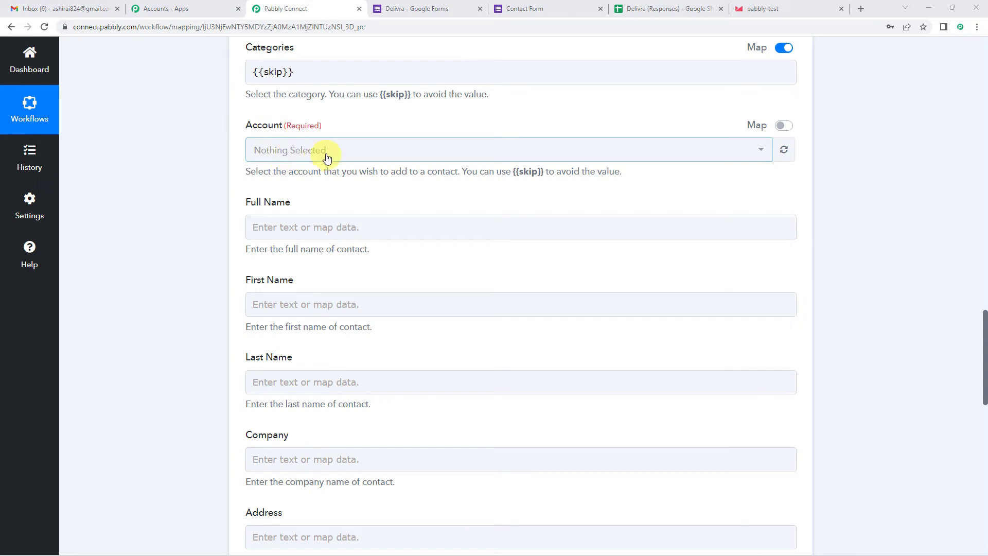
drag(518, 171, 543, 169)
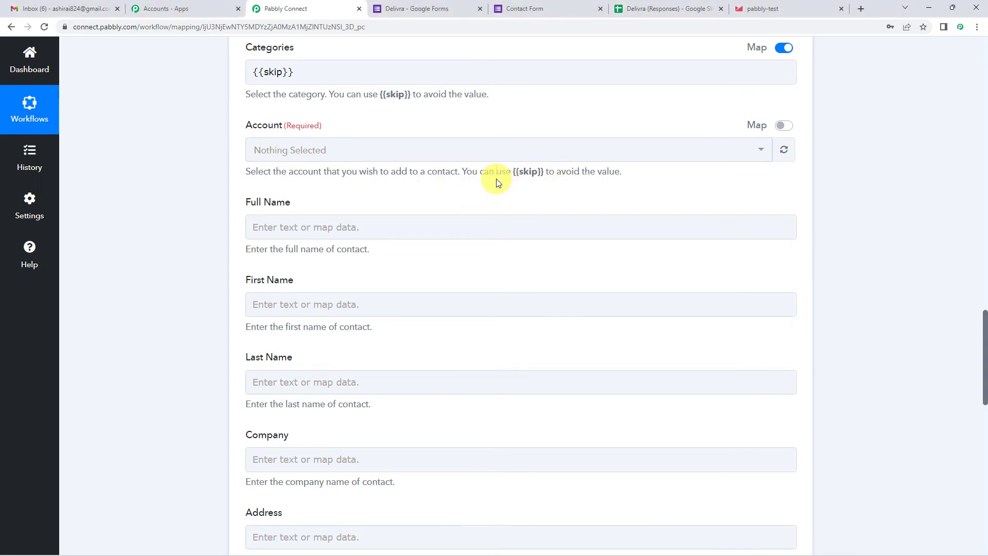
click(781, 129)
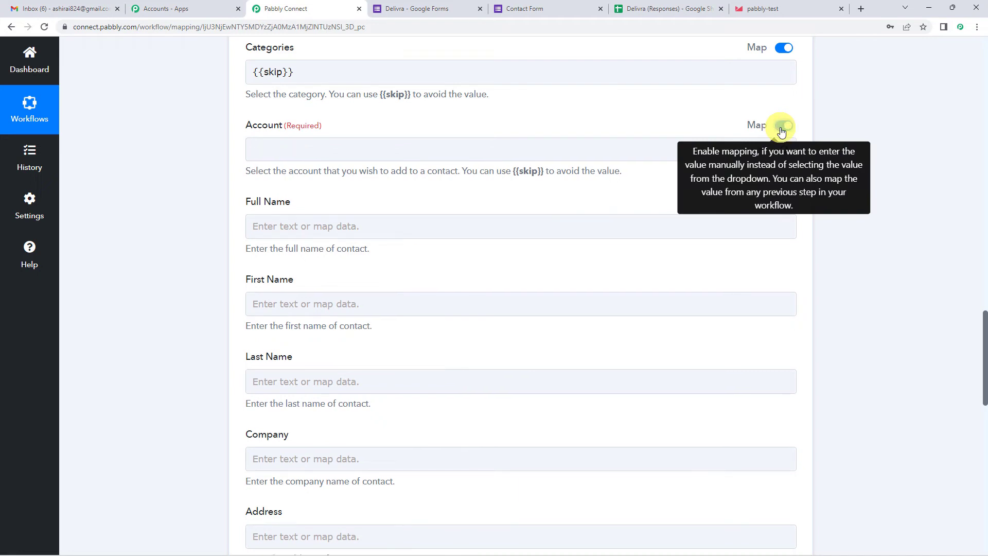
click(498, 152)
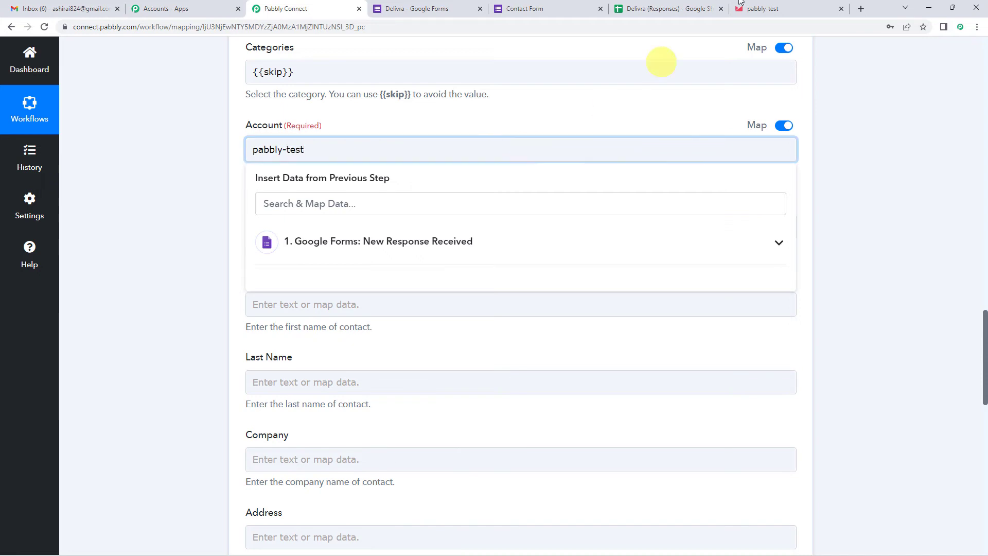
click(778, 6)
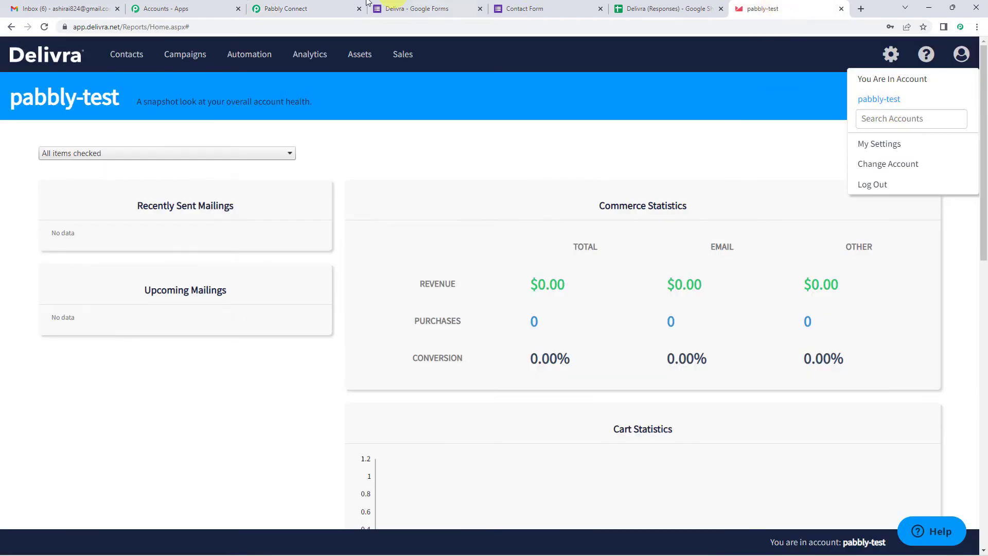
click(287, 8)
click(199, 200)
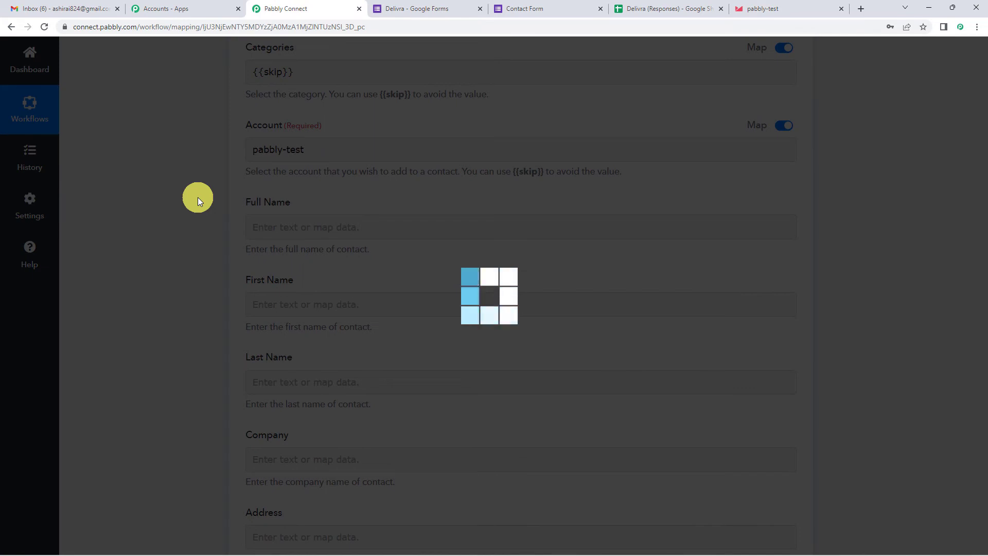
- Map both Full Name and First Name to the form's Name answer
scroll(198, 197, down, 1)
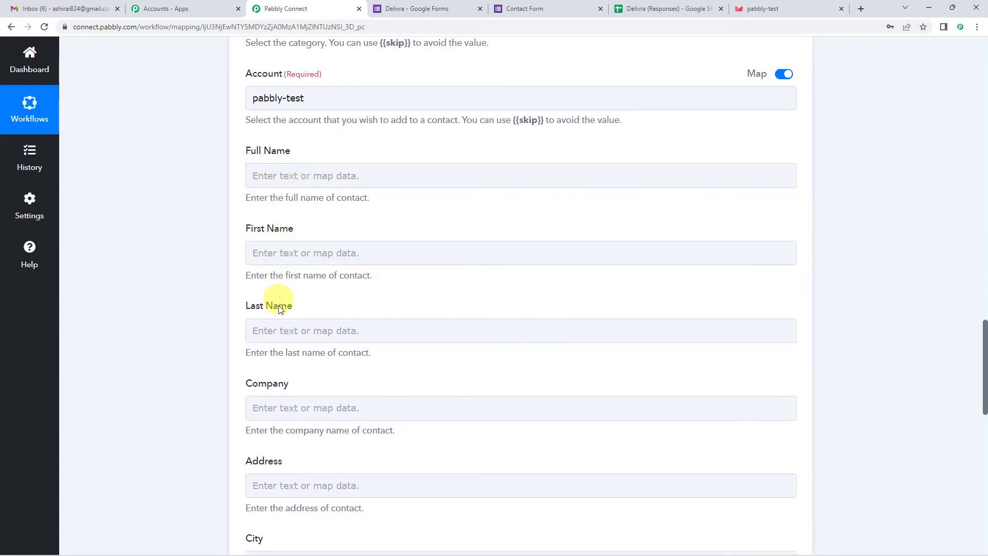
click(306, 174)
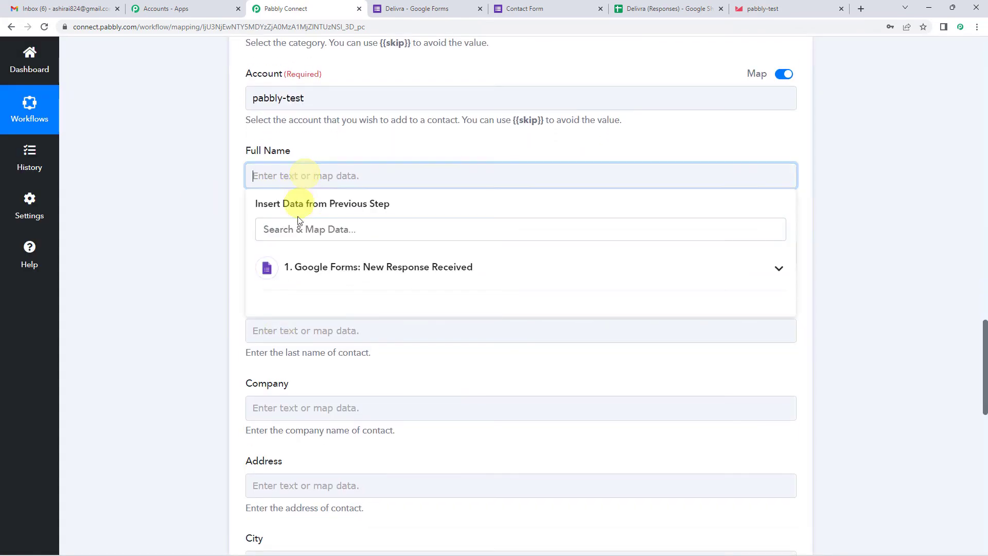
click(305, 273)
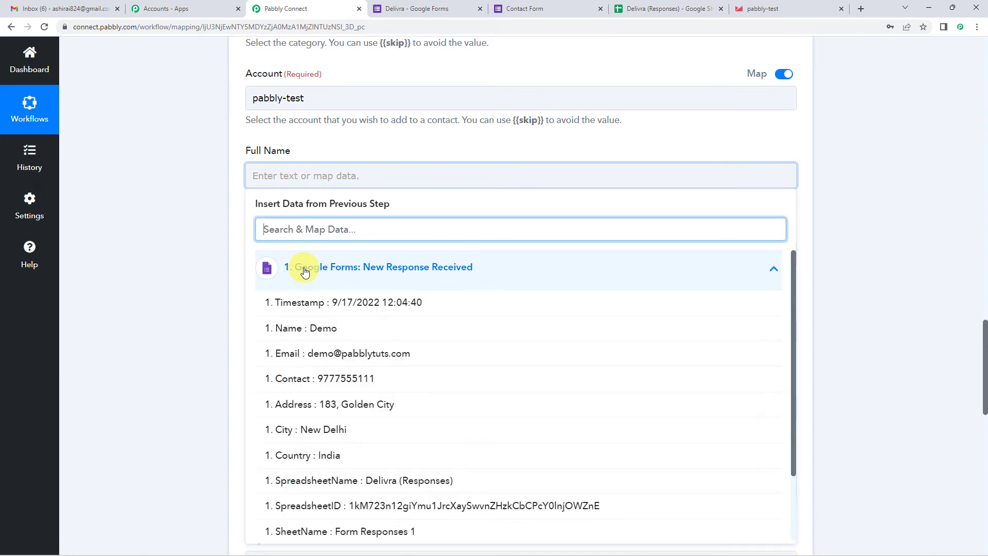
click(311, 331)
click(359, 260)
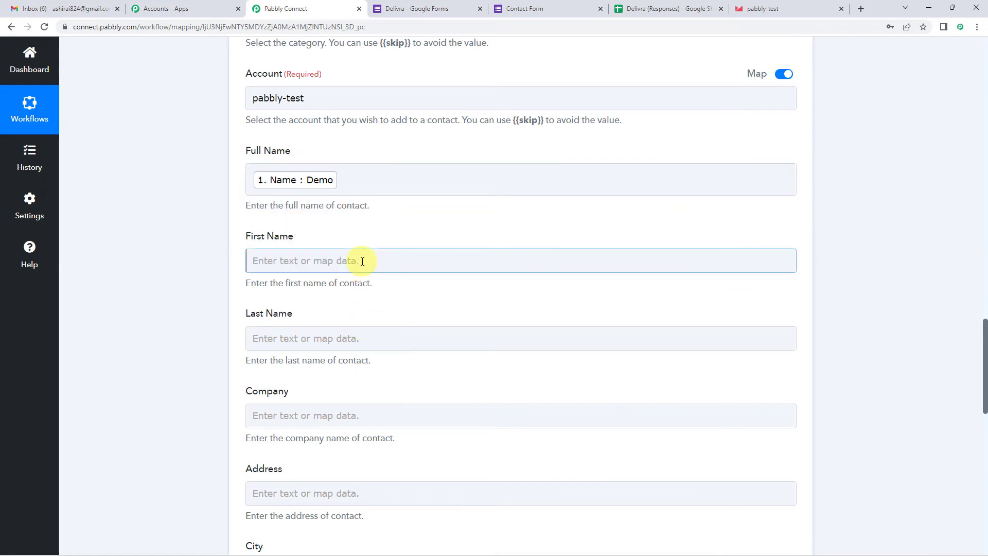
click(343, 247)
click(324, 257)
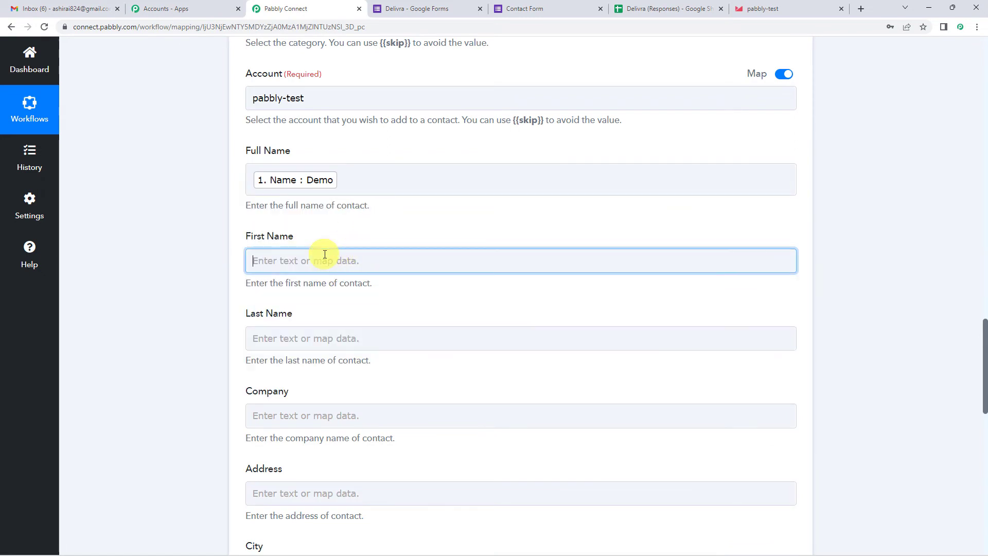
click(339, 348)
scroll(337, 352, down, 1)
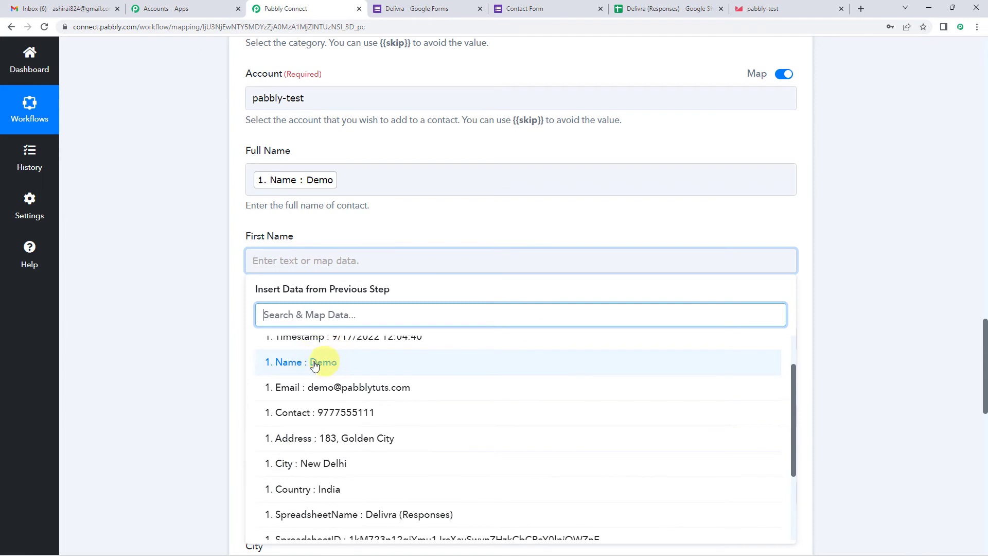
click(315, 363)
click(336, 234)
- Map Address and City to the form's Address and City answers
scroll(335, 234, down, 1)
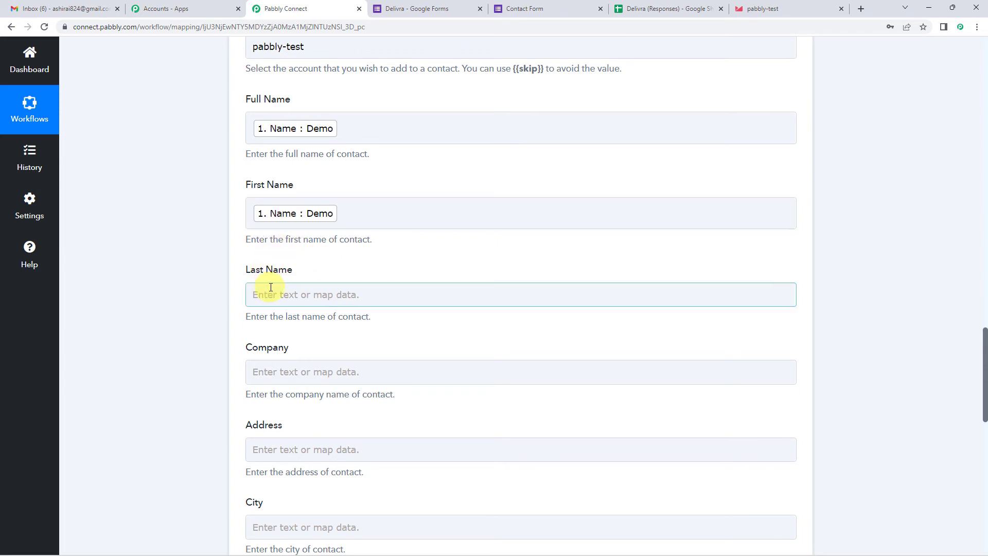
scroll(326, 272, down, 1)
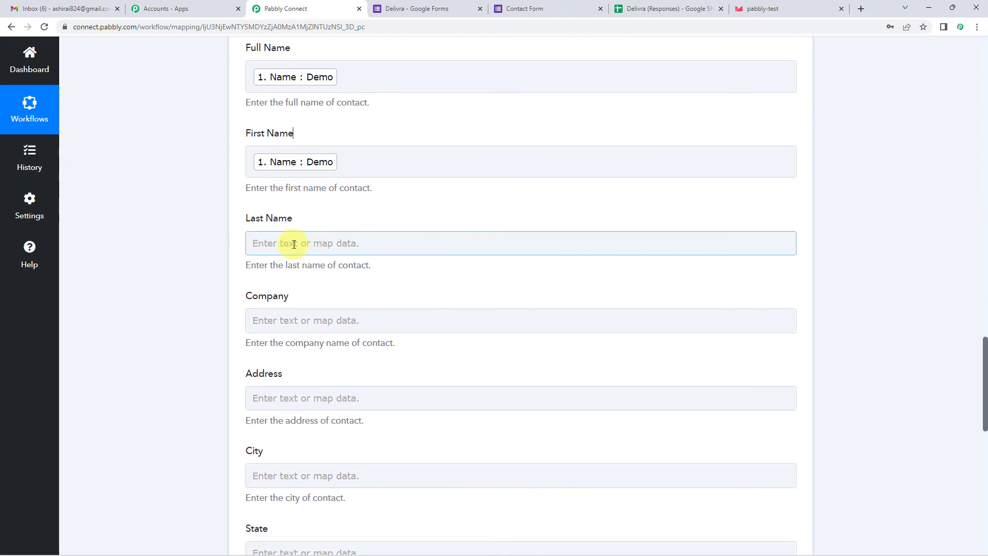
scroll(294, 244, down, 1)
scroll(317, 187, down, 4)
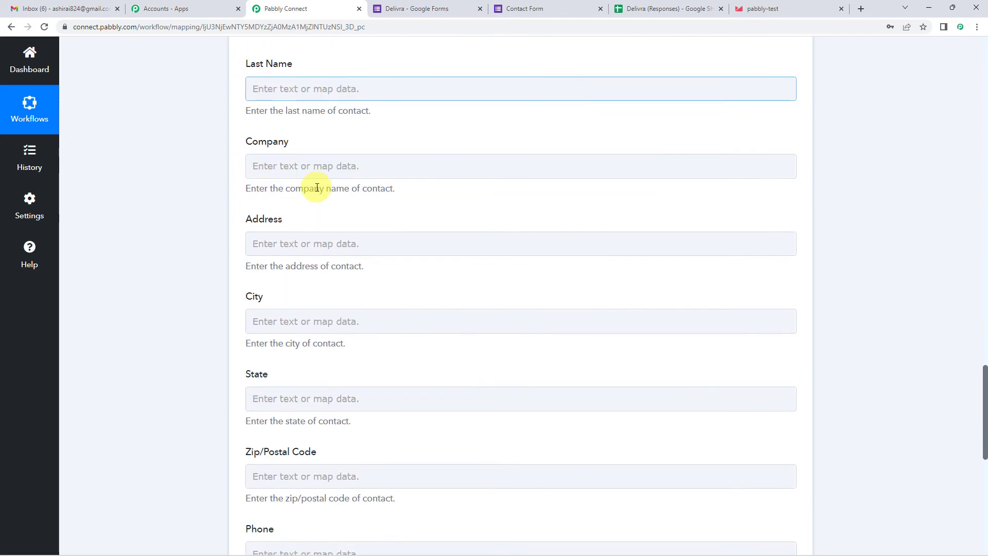
click(314, 142)
click(325, 252)
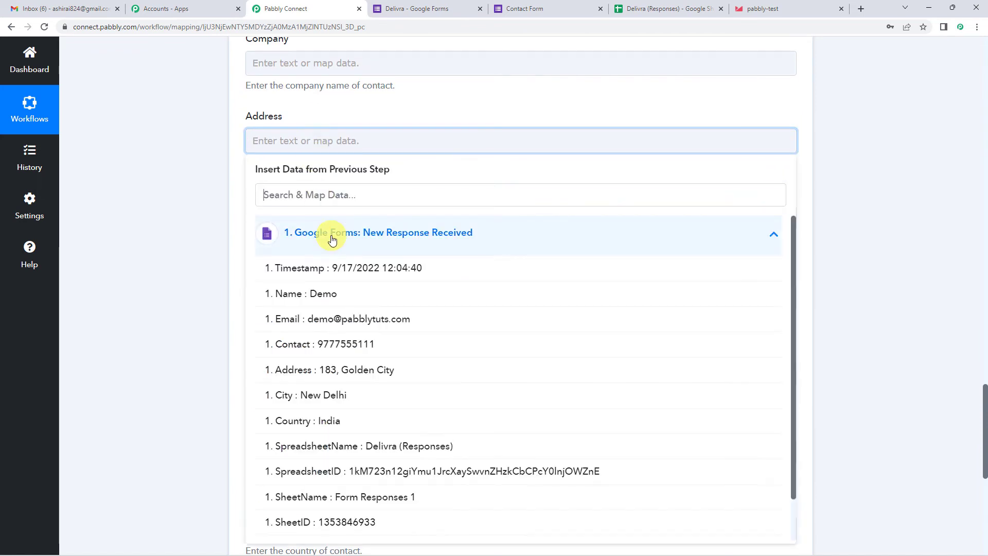
click(353, 376)
click(232, 148)
scroll(247, 144, down, 2)
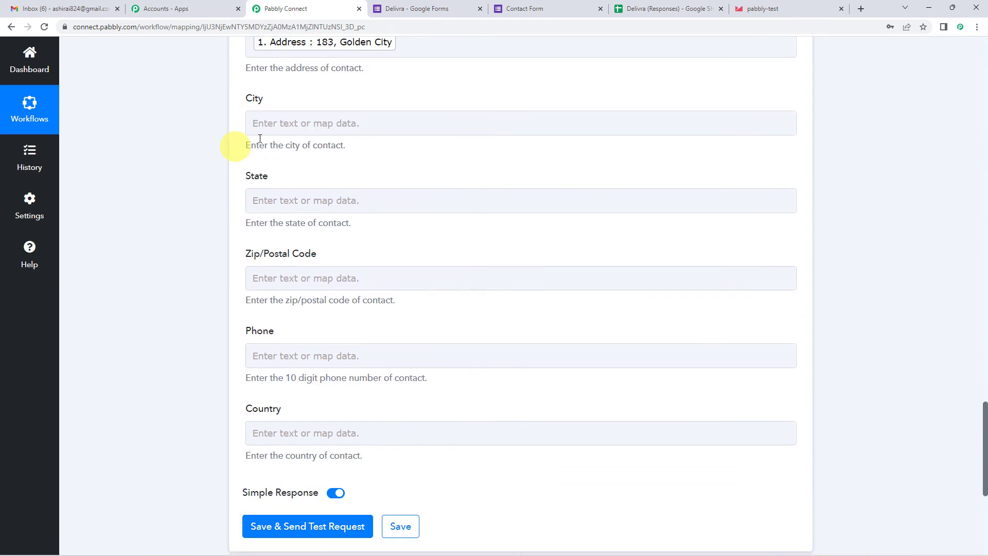
click(289, 125)
click(315, 226)
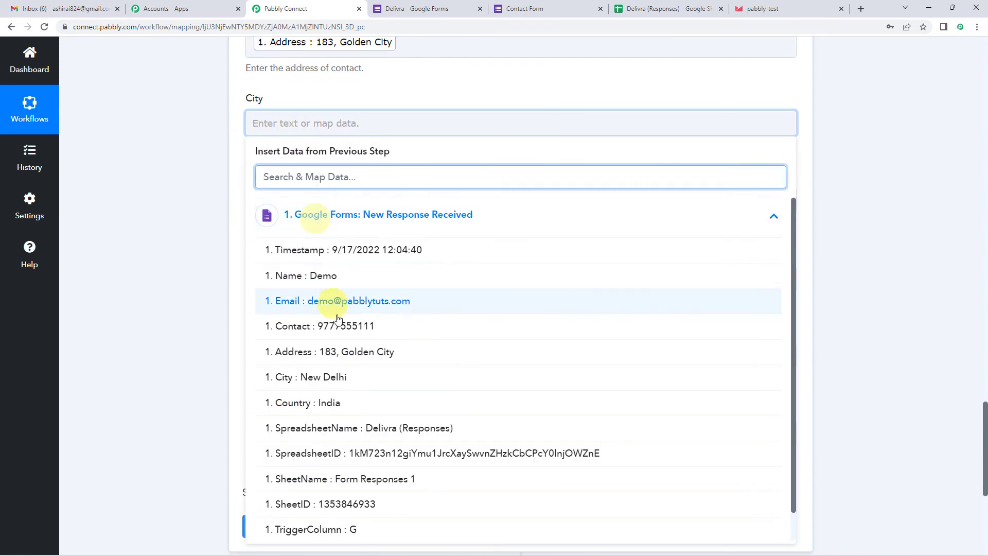
click(329, 377)
click(236, 151)
- Map Phone to the form's Contact number answer
scroll(247, 145, down, 1)
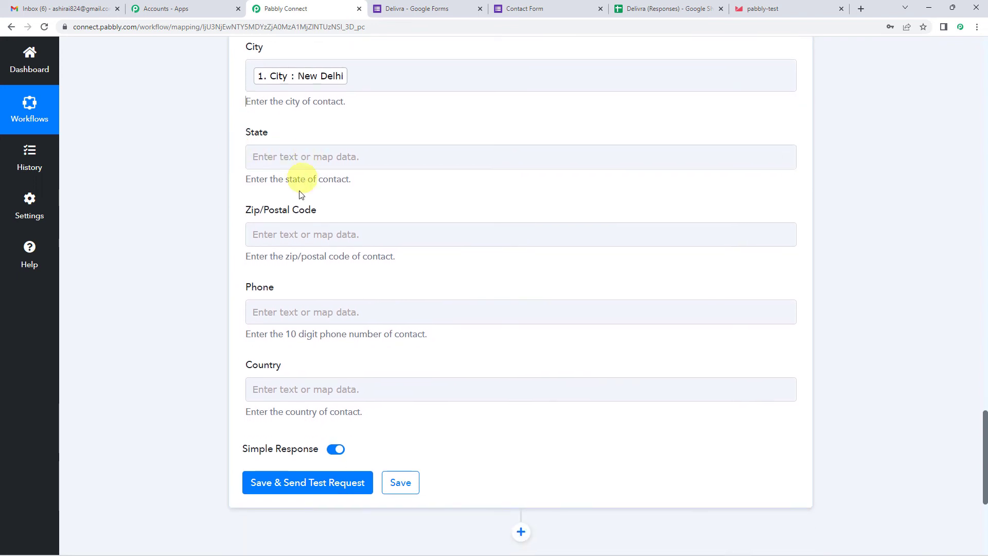
scroll(301, 195, down, 1)
click(295, 253)
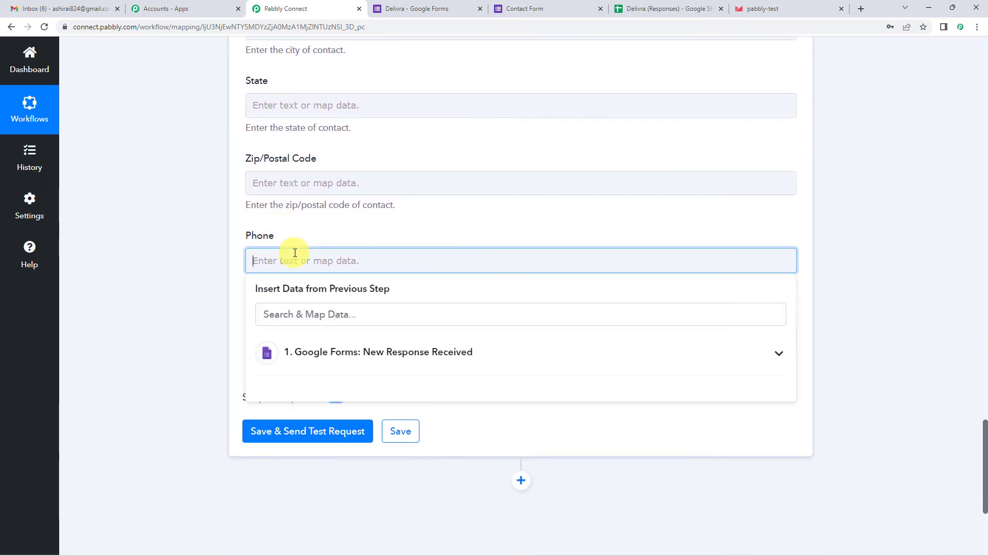
scroll(309, 258, down, 1)
click(370, 298)
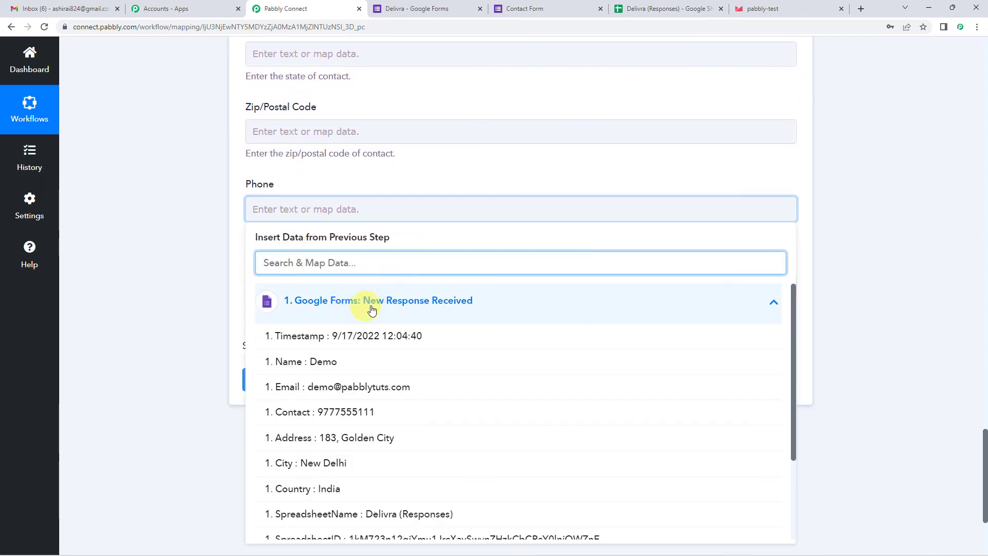
scroll(386, 355, down, 1)
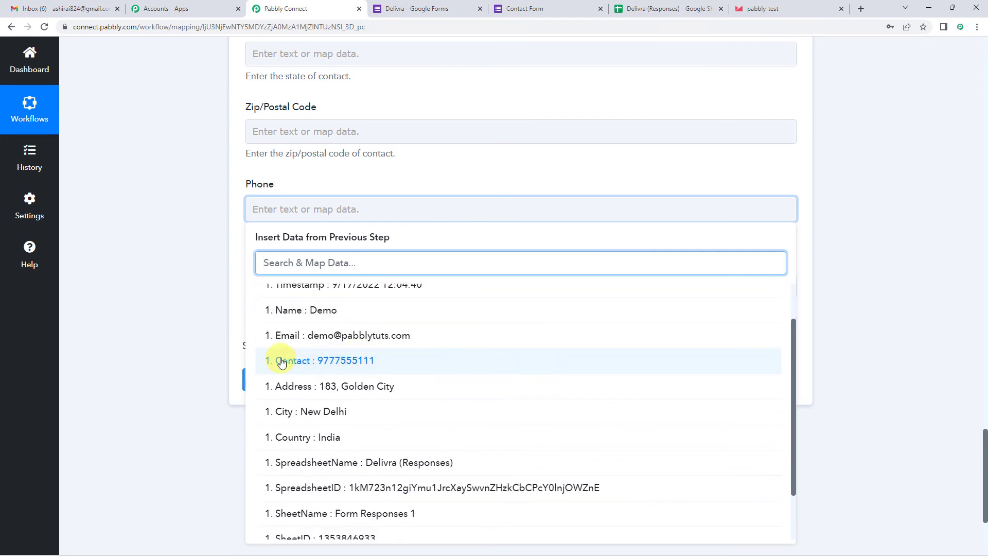
click(343, 361)
click(231, 199)
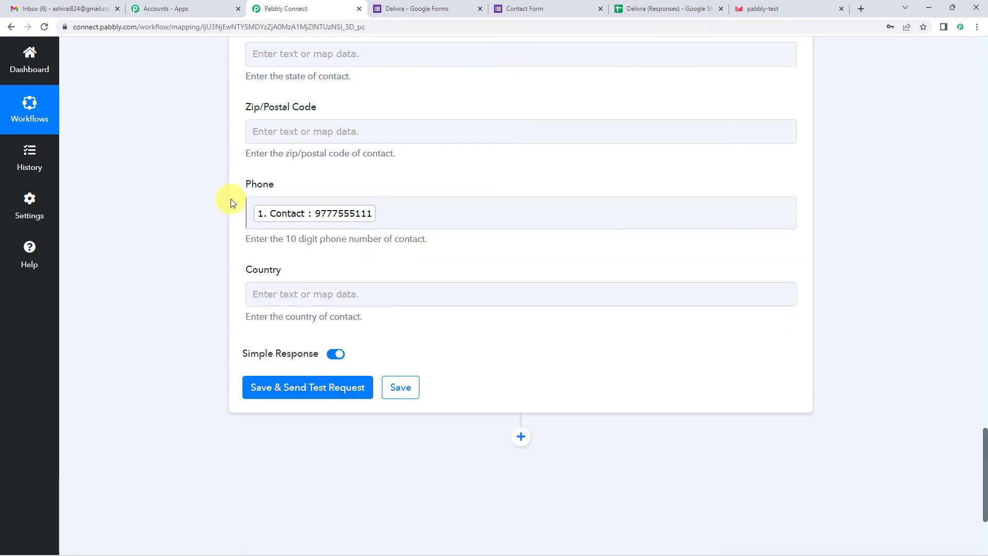
scroll(267, 216, down, 1)
- Map Country to the form's '1. Country : India' answer
click(307, 242)
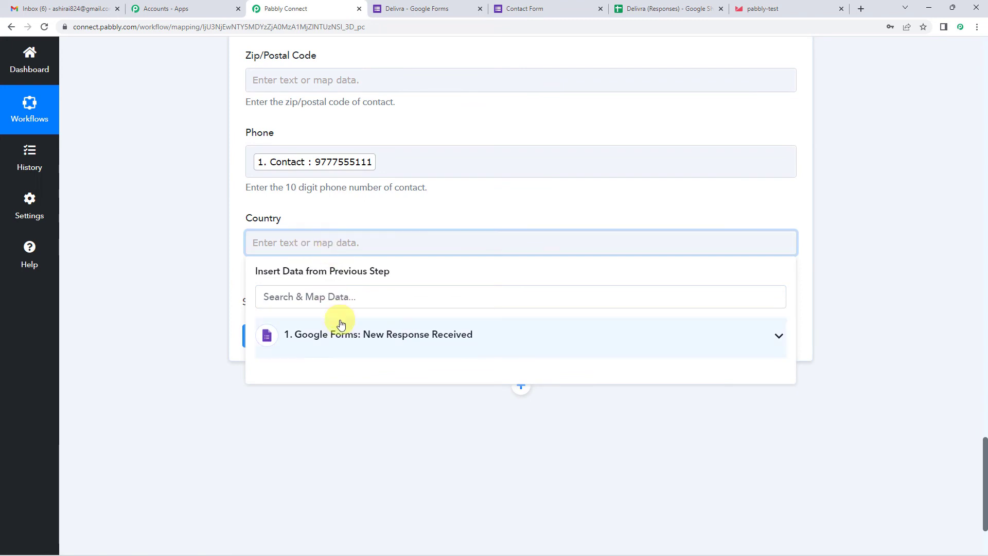
click(335, 336)
scroll(320, 455, down, 1)
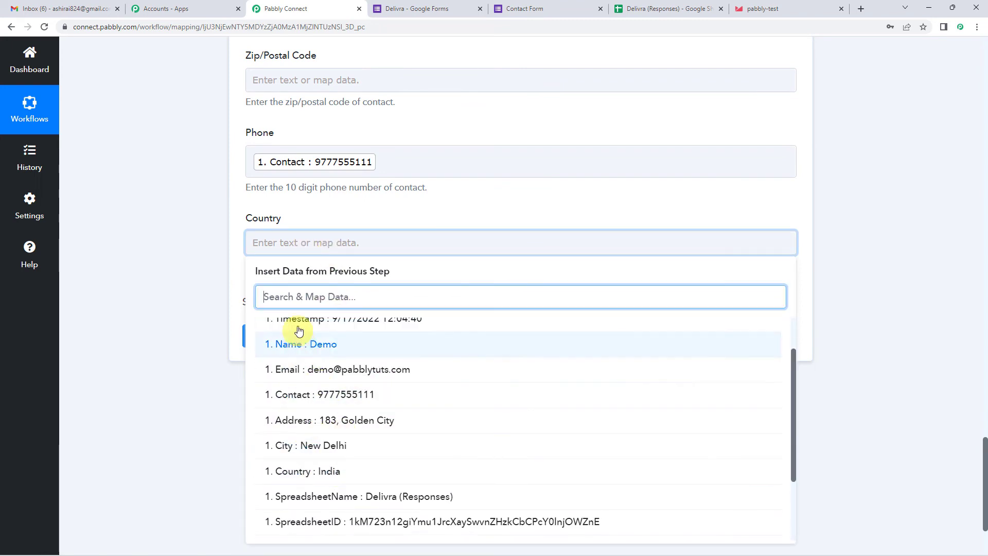
scroll(282, 401, up, 2)
scroll(323, 395, down, 1)
scroll(323, 395, down, 2)
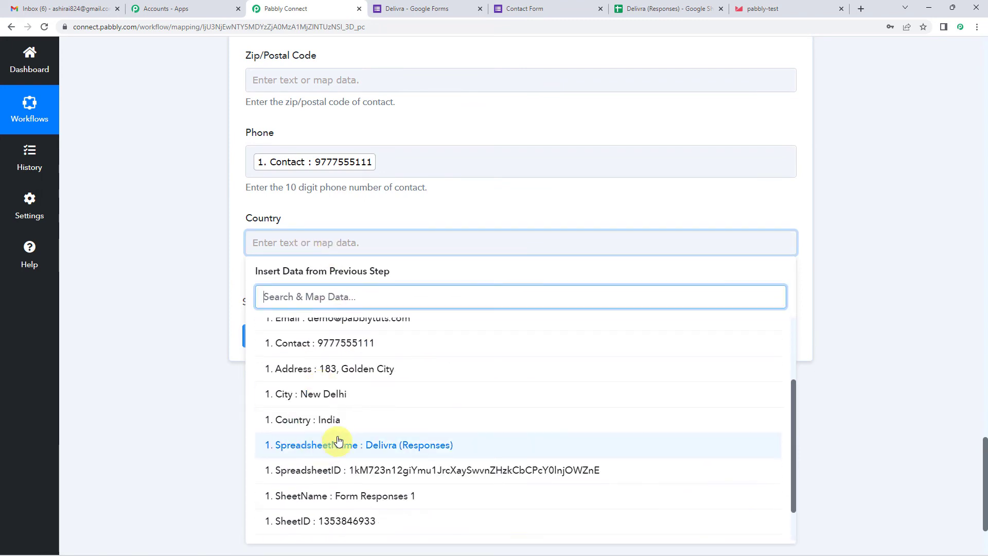
click(334, 420)
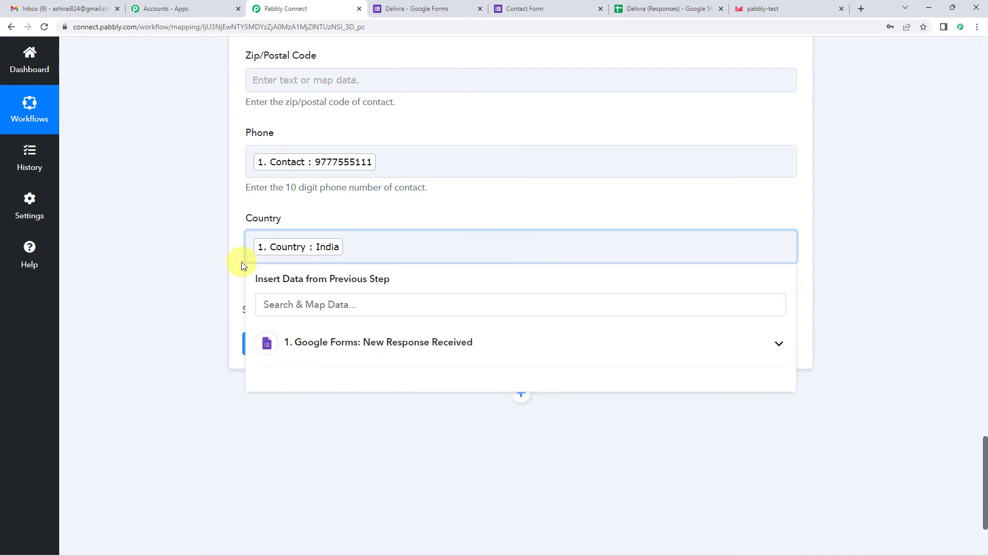
click(242, 261)
scroll(242, 261, up, 4)
scroll(242, 262, down, 3)
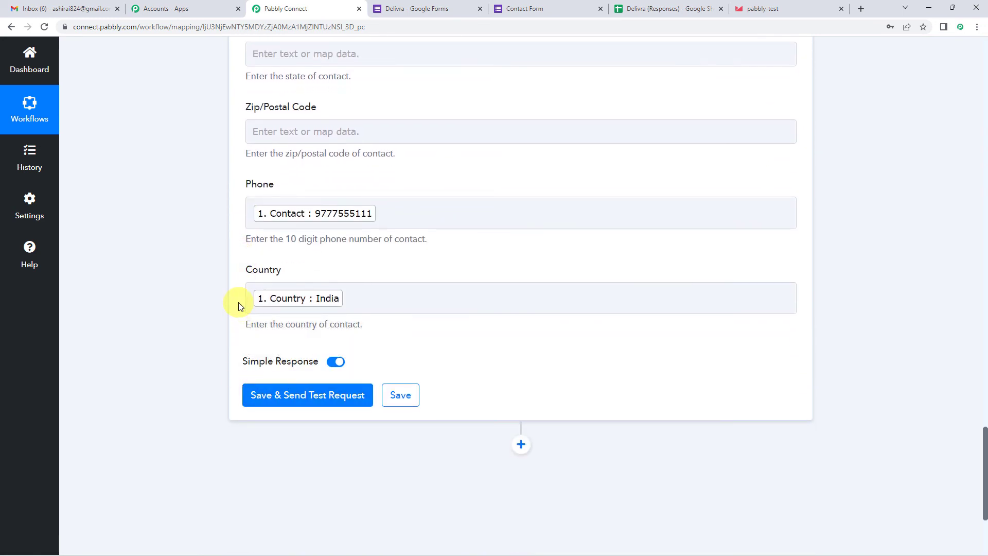
scroll(238, 304, up, 10)
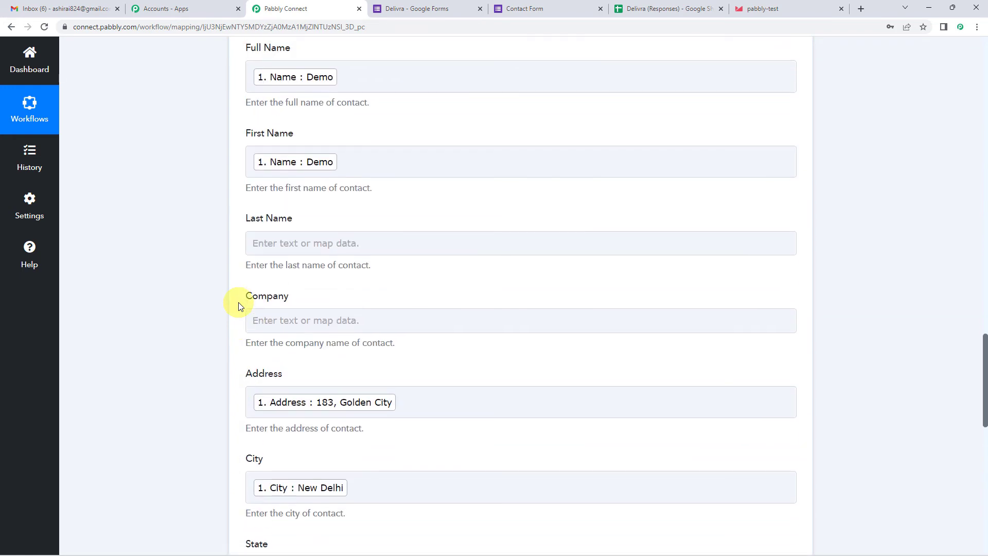
scroll(249, 162, up, 3)
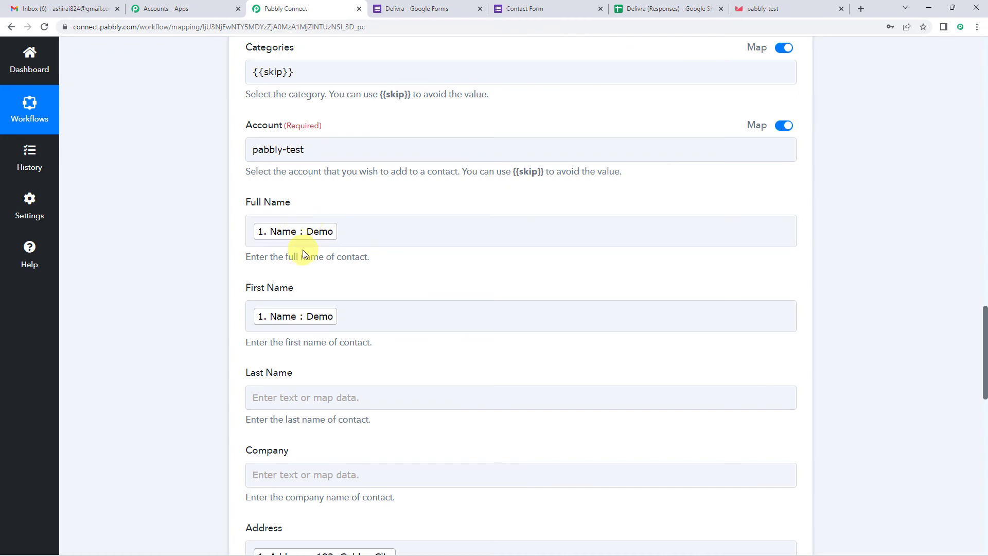
scroll(302, 249, up, 2)
scroll(238, 296, down, 7)
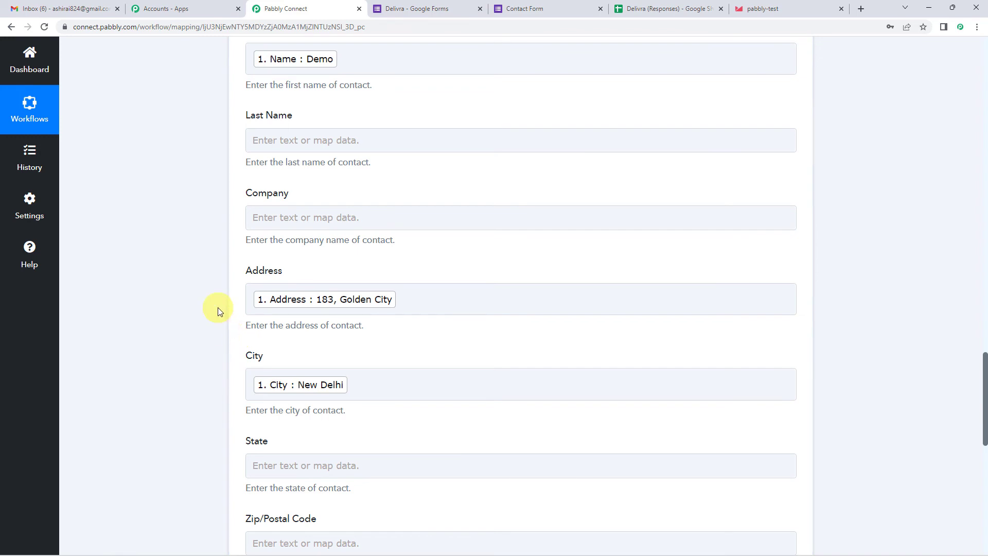
scroll(218, 307, up, 20)
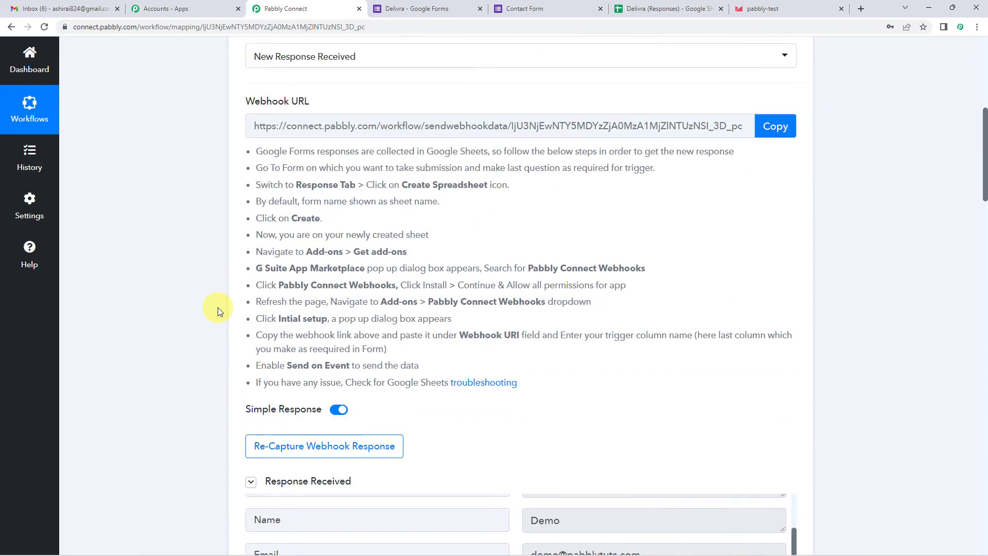
scroll(217, 307, up, 2)
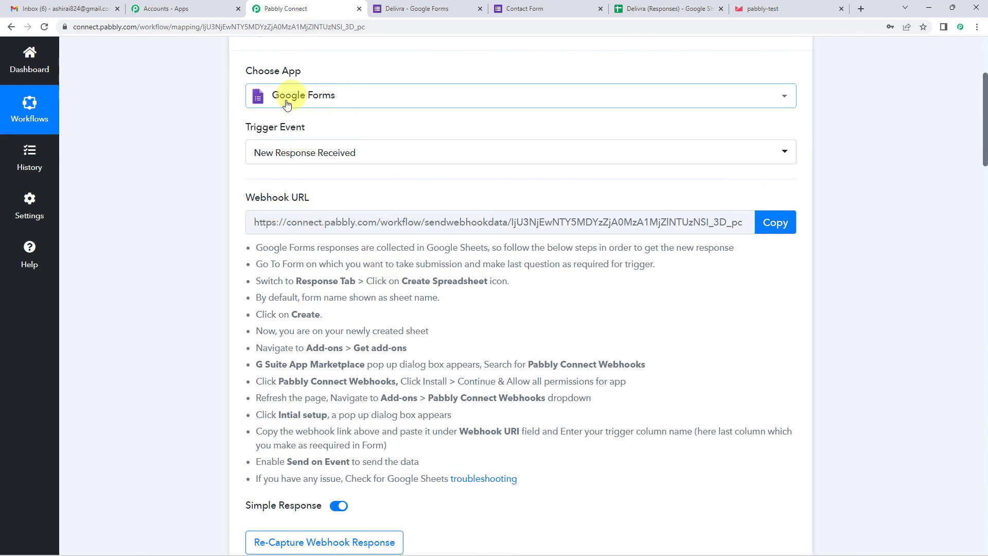
scroll(206, 341, down, 20)
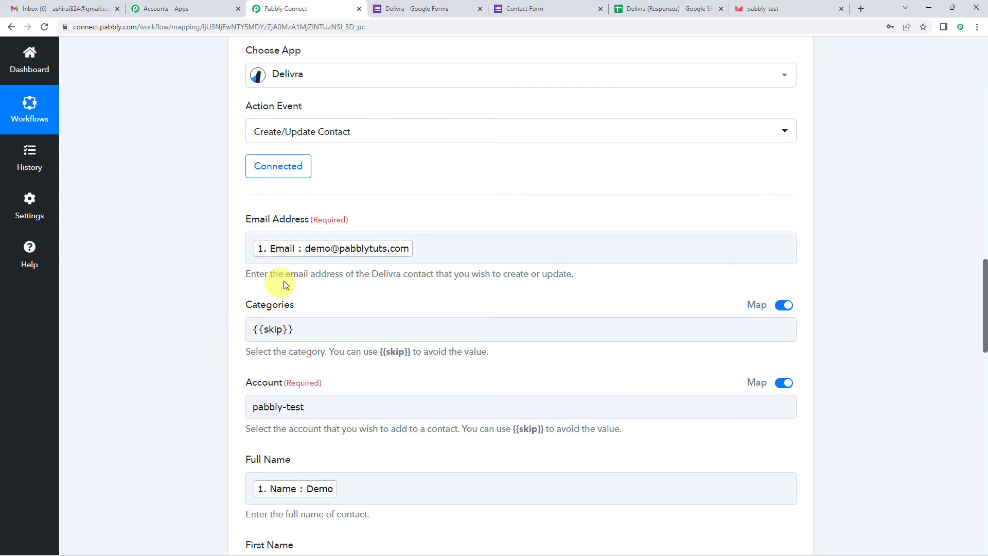
scroll(283, 280, down, 3)
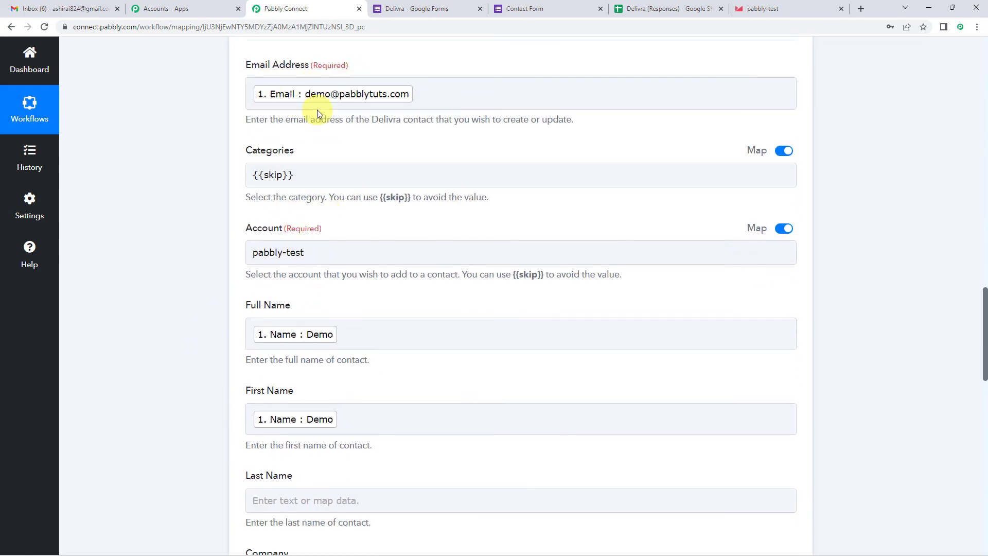
scroll(249, 172, down, 4)
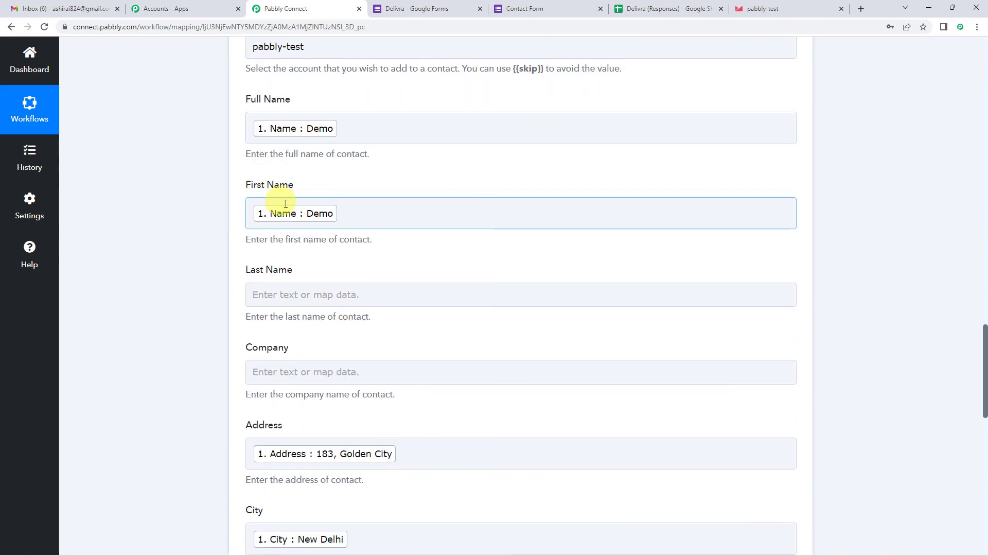
scroll(286, 204, down, 4)
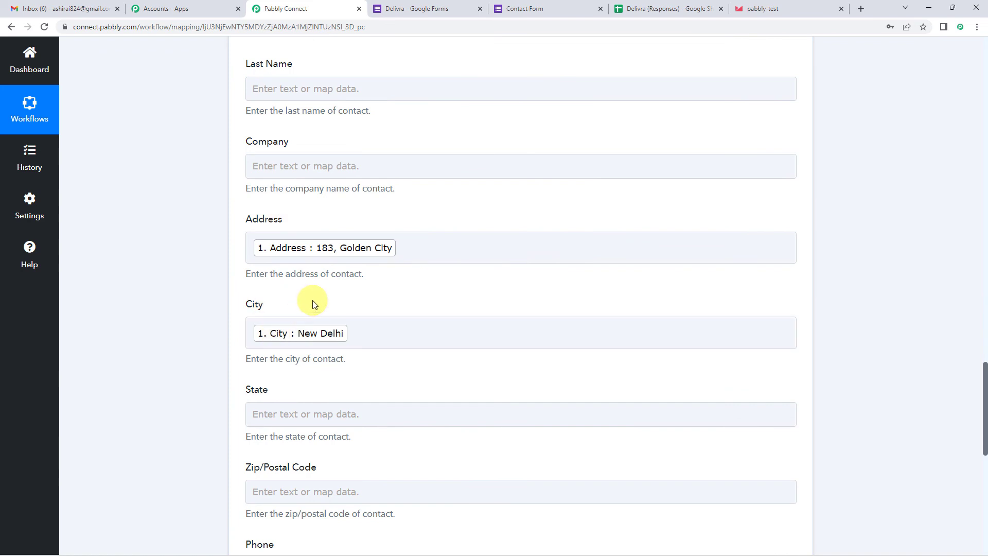
scroll(313, 304, down, 5)
scroll(253, 296, down, 2)
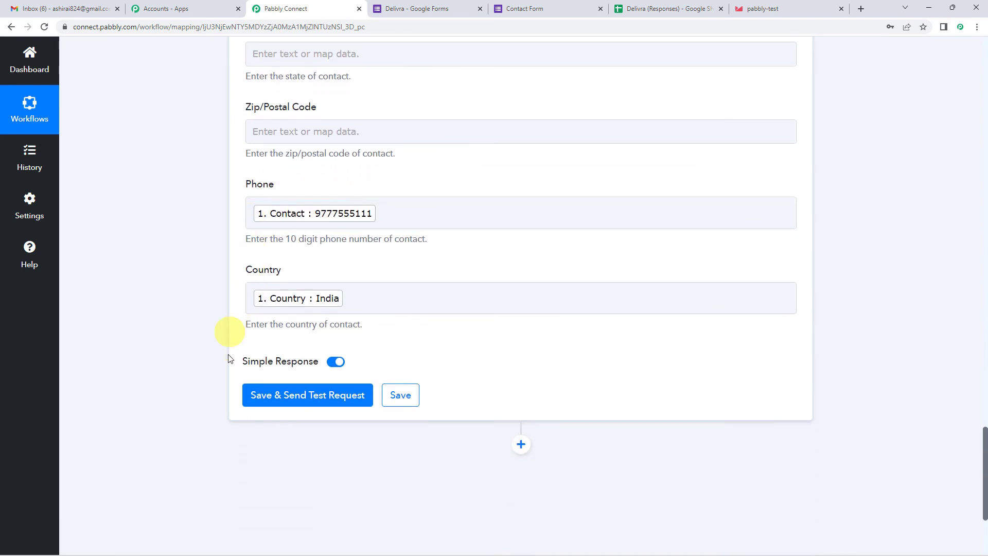
- Save the Delivra action, send a test request, and review the returned contact details
click(280, 403)
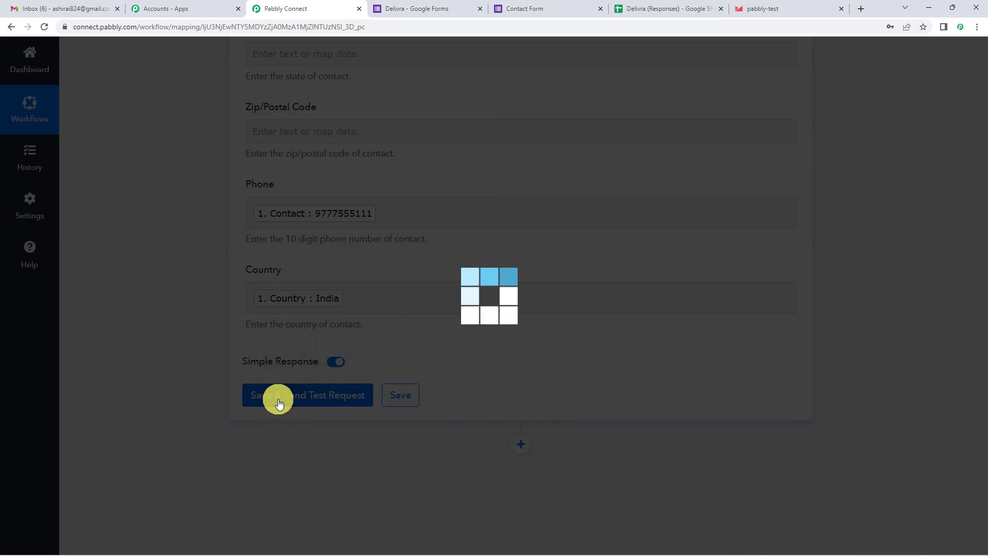
scroll(469, 426, down, 2)
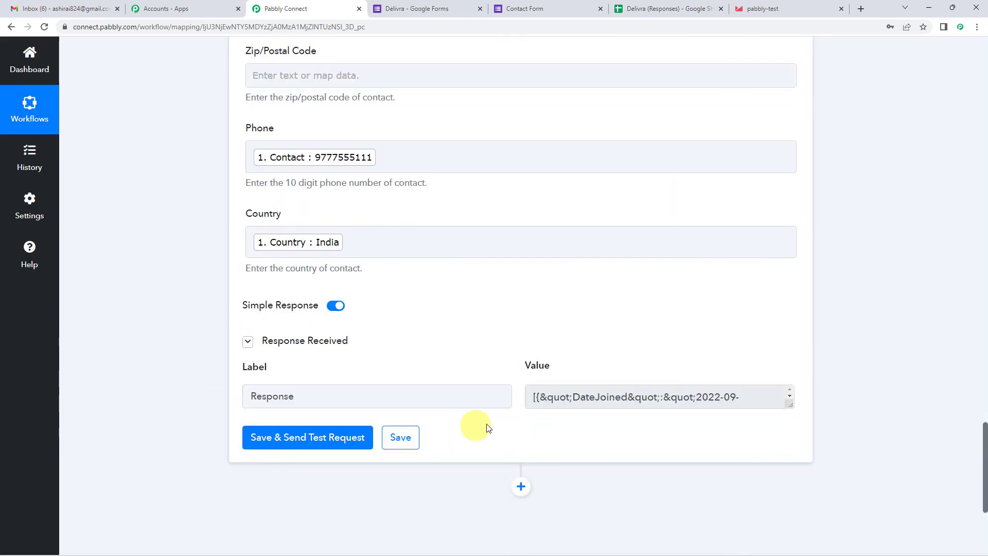
drag(790, 371, 791, 434)
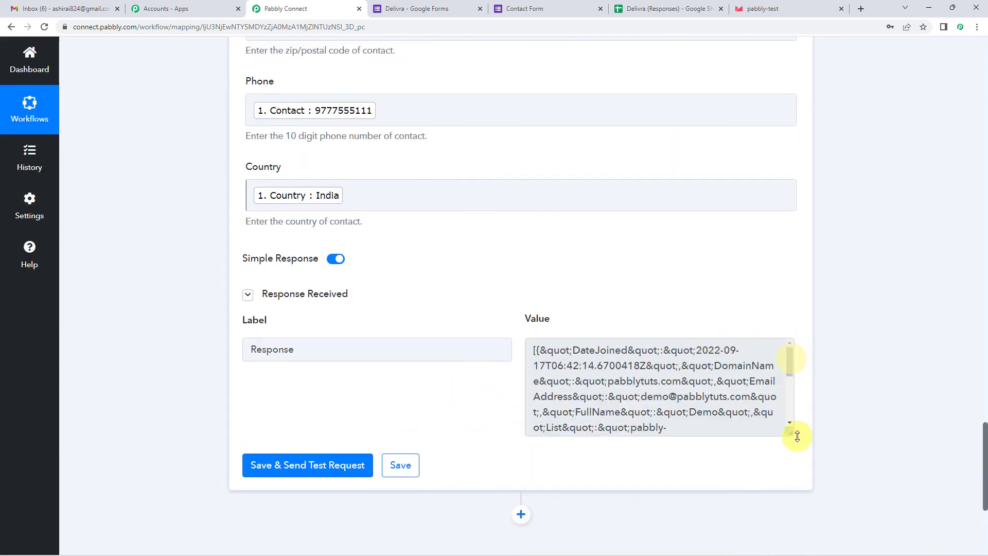
scroll(615, 356, down, 5)
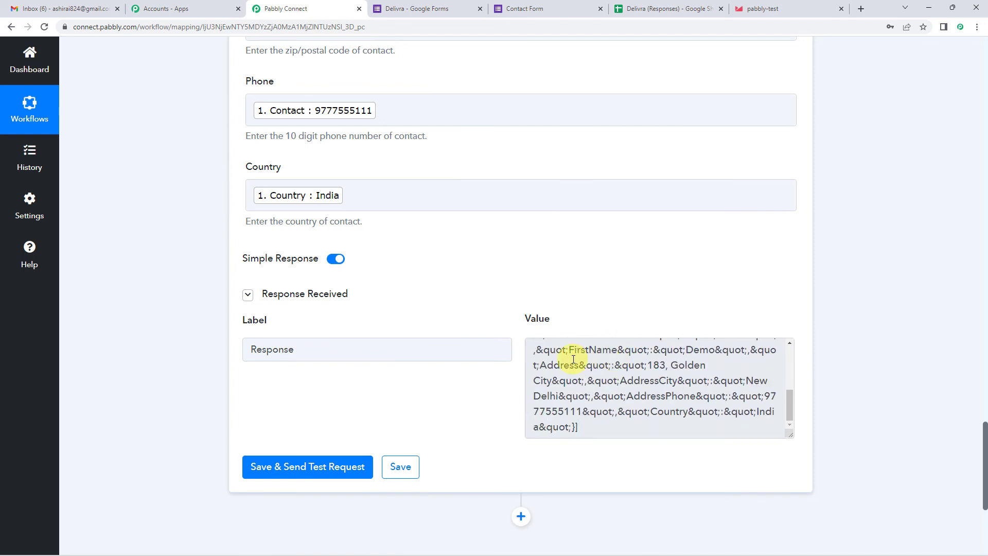
scroll(571, 355, up, 3)
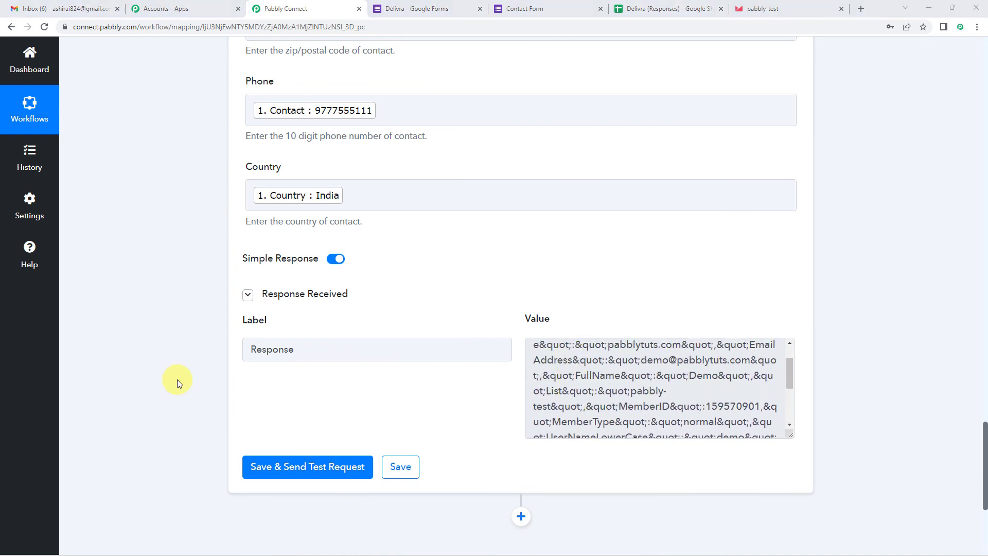
scroll(600, 263, up, 2)
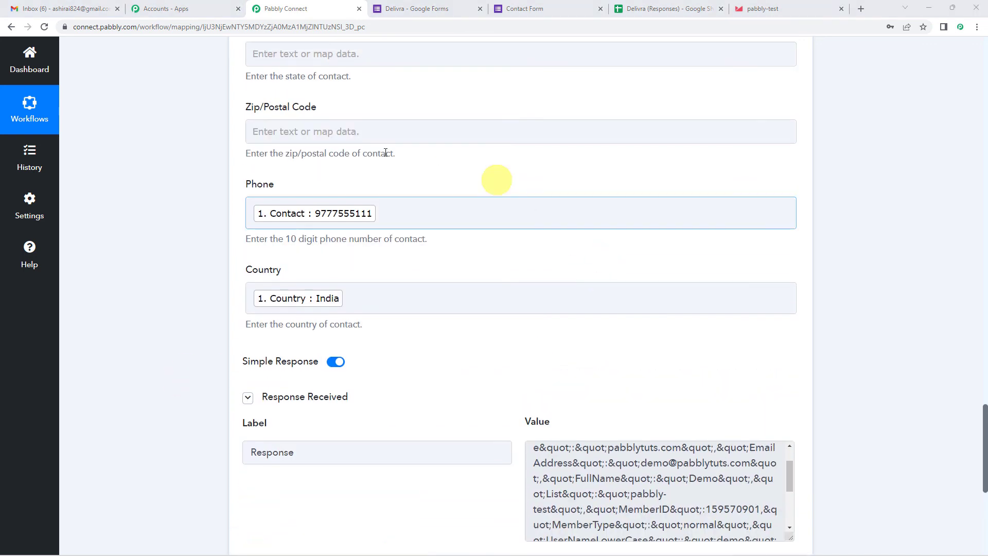
scroll(422, 243, up, 12)
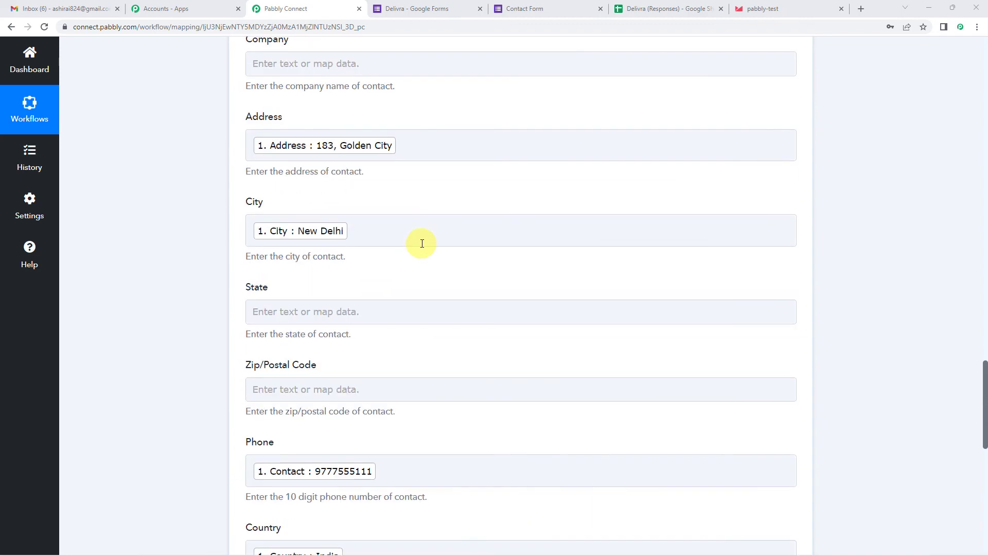
- Open the new Demo contact from Delivra Contacts in a new tab to check its details
click(762, 6)
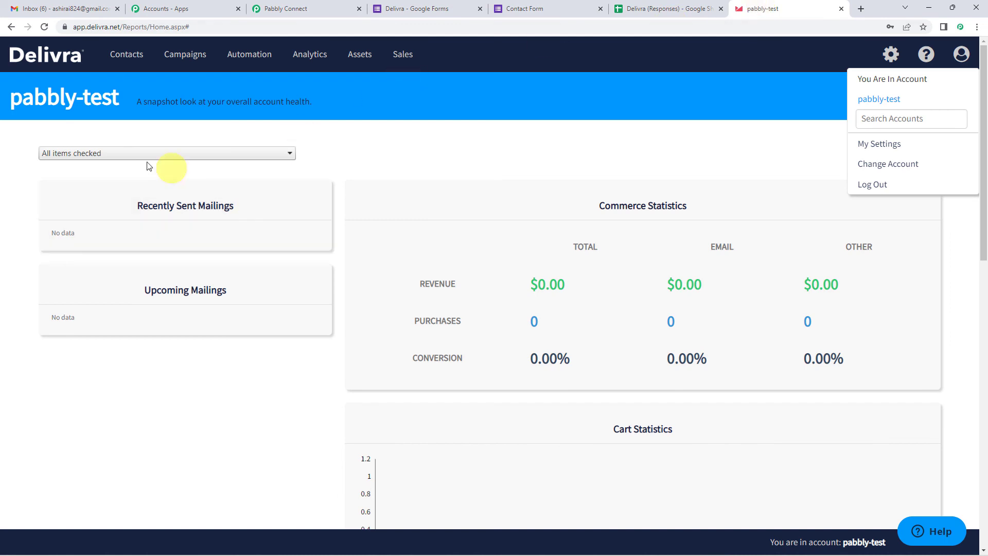
click(124, 63)
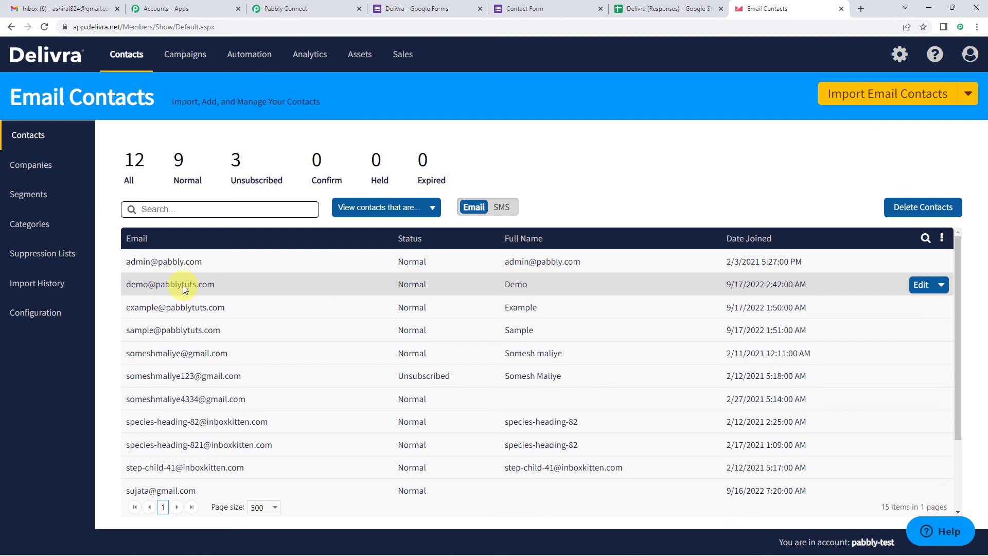
click(940, 285)
click(917, 299)
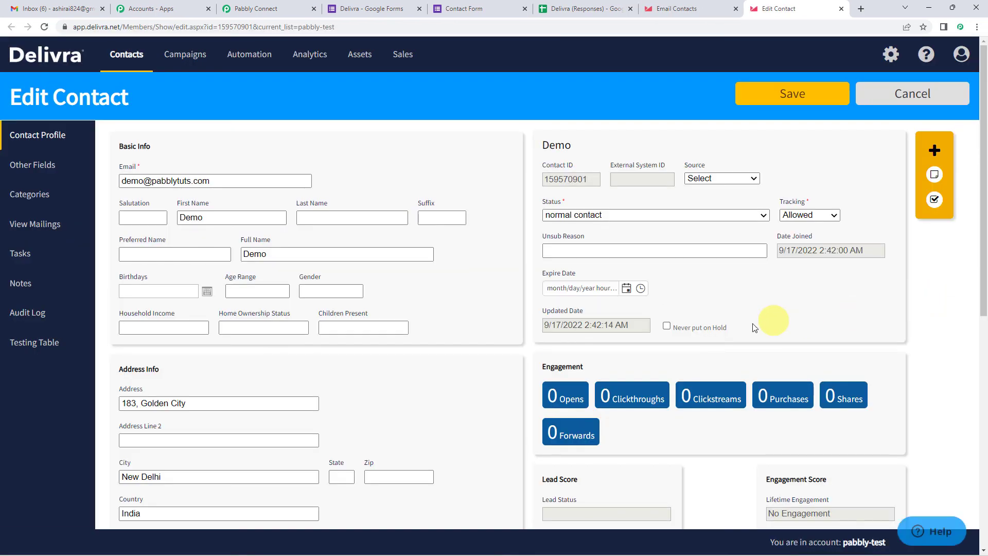
scroll(436, 306, down, 2)
scroll(437, 306, up, 2)
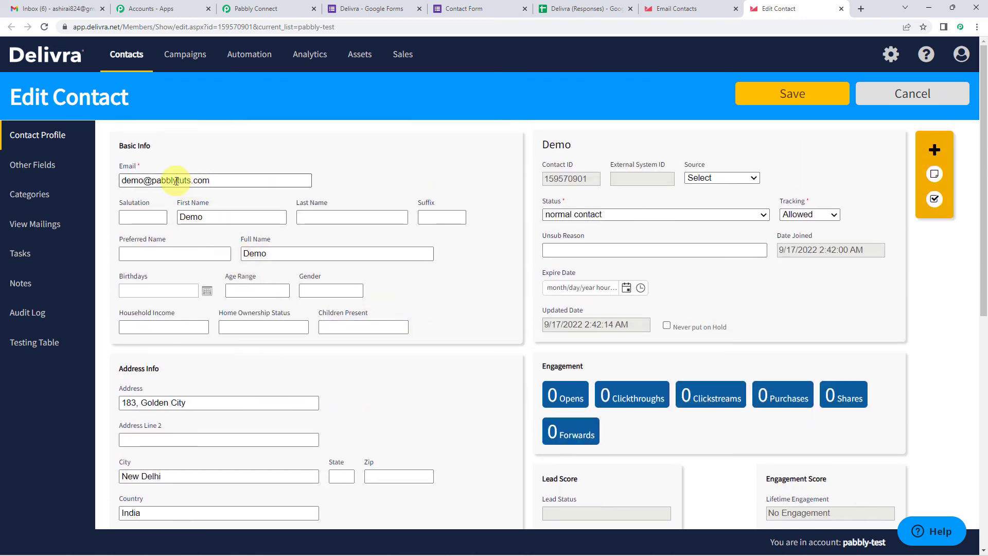
scroll(178, 216, down, 2)
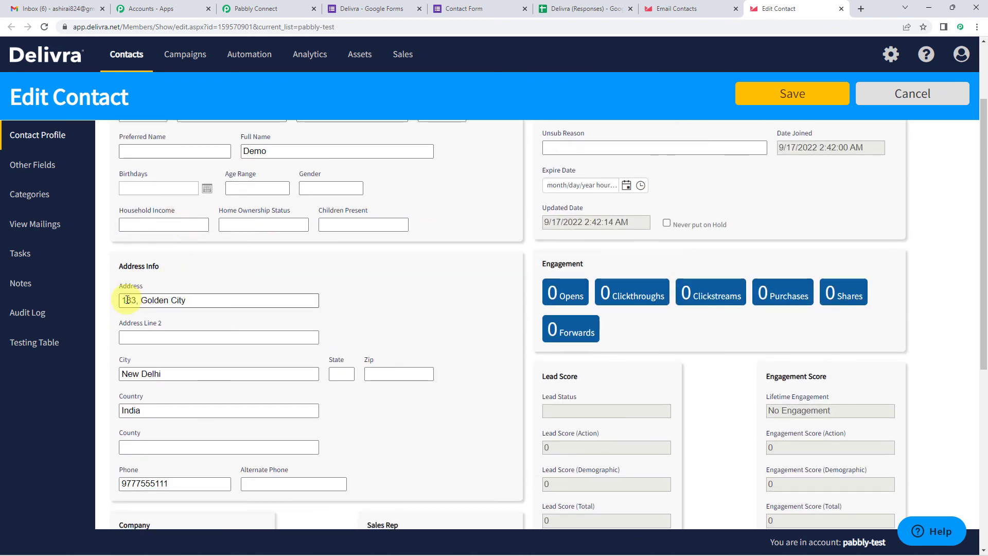
scroll(175, 302, down, 2)
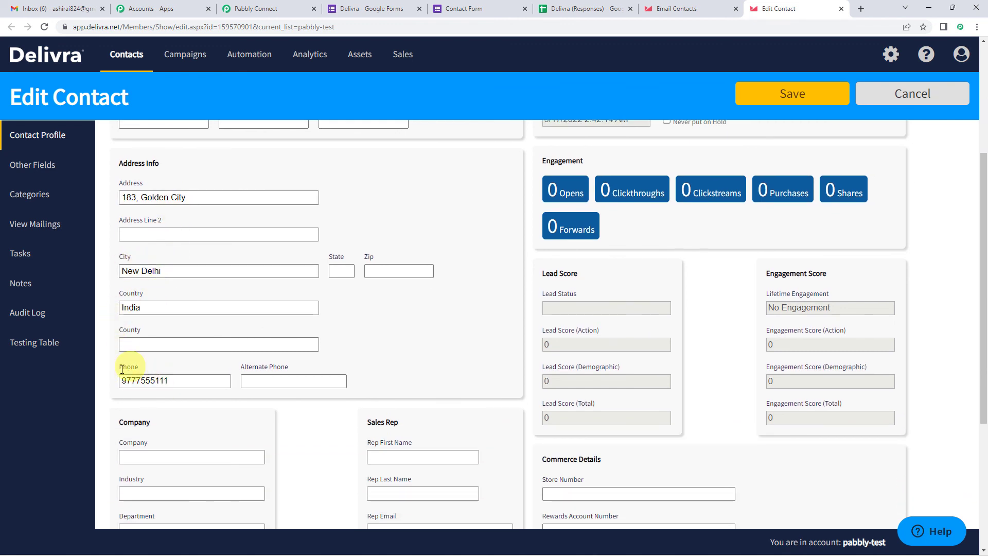
- Return to the Pabbly Connect workflow and collapse the Google Forms trigger step
click(274, 8)
scroll(179, 360, up, 15)
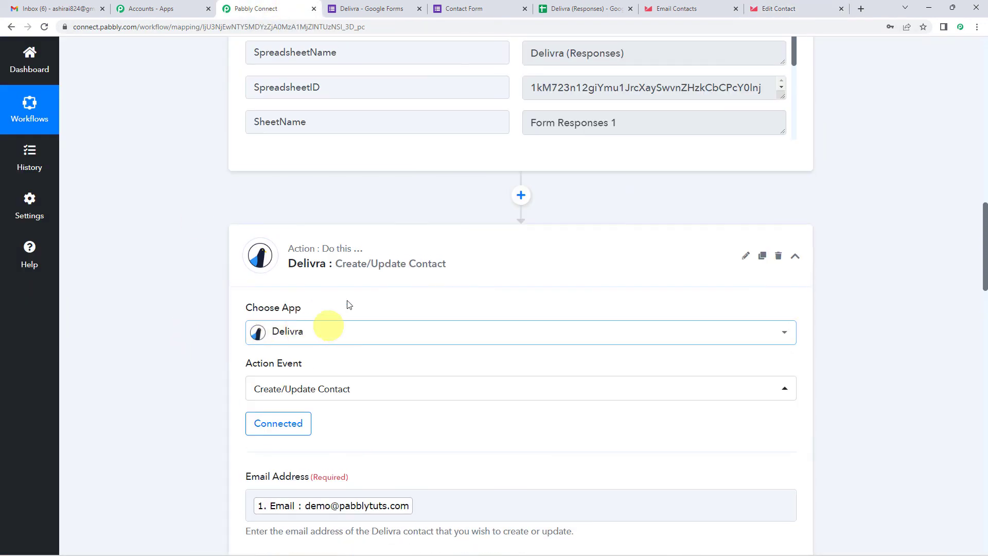
scroll(173, 284, up, 15)
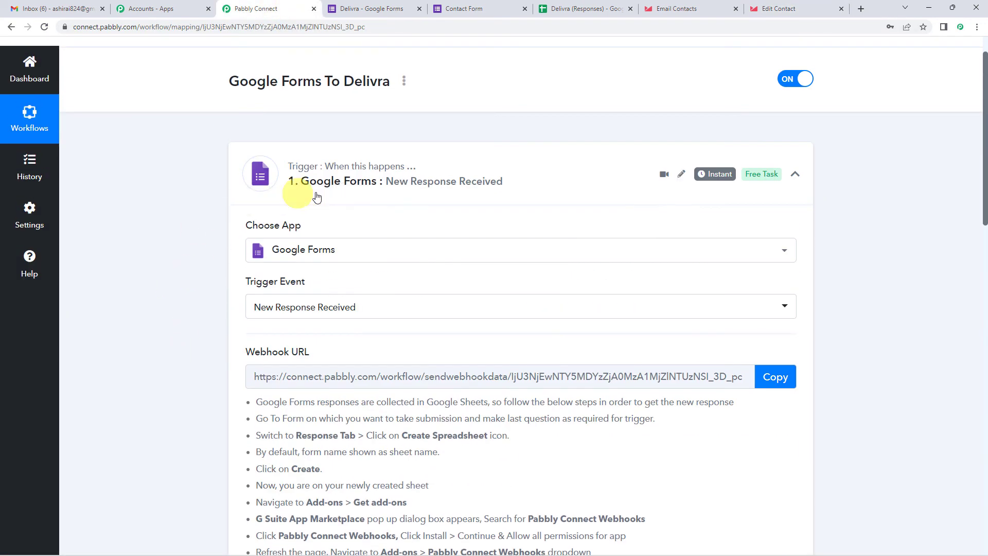
click(337, 191)
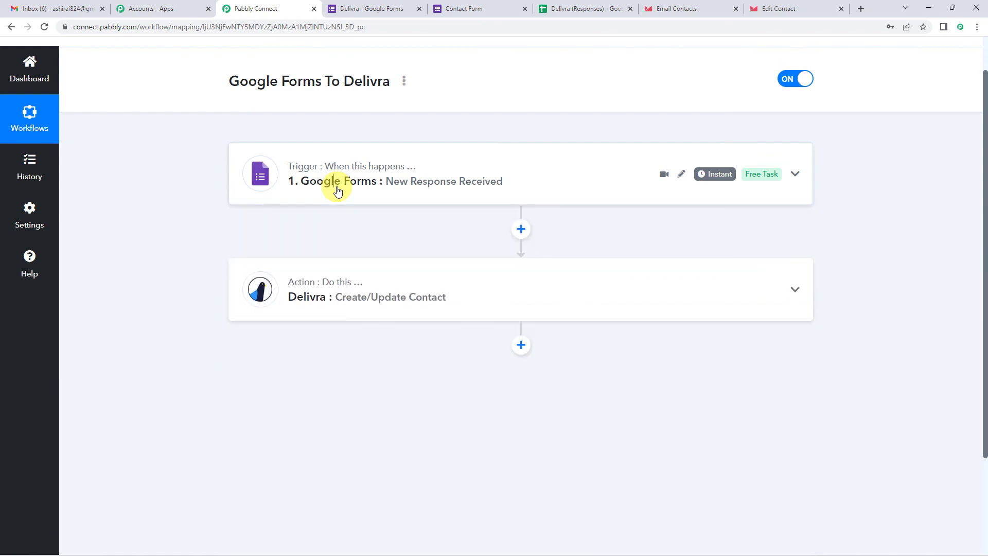